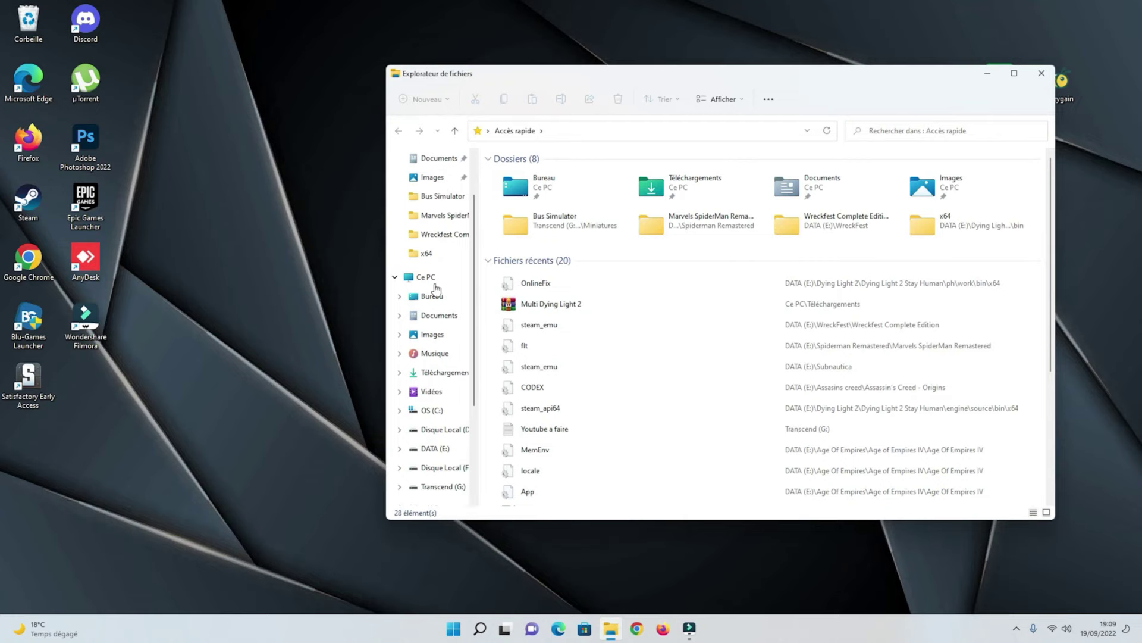
- Open the Marvels SpiderMan Remastered game folder inside Spiderman Remastered on the DATA (E:) drive
click(449, 454)
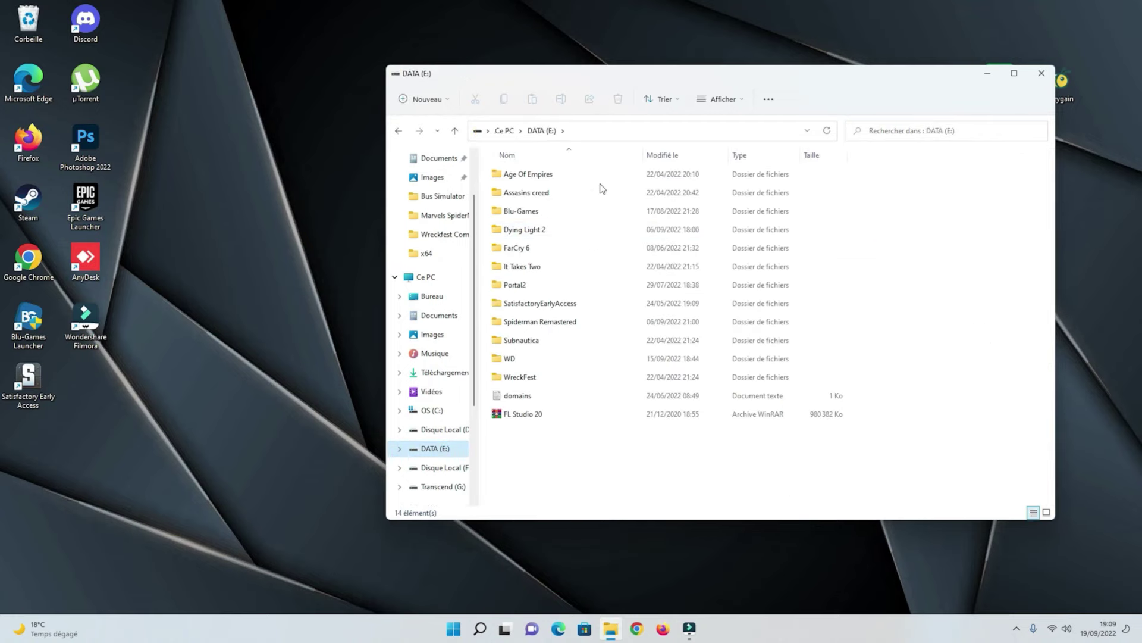
click(577, 194)
click(557, 472)
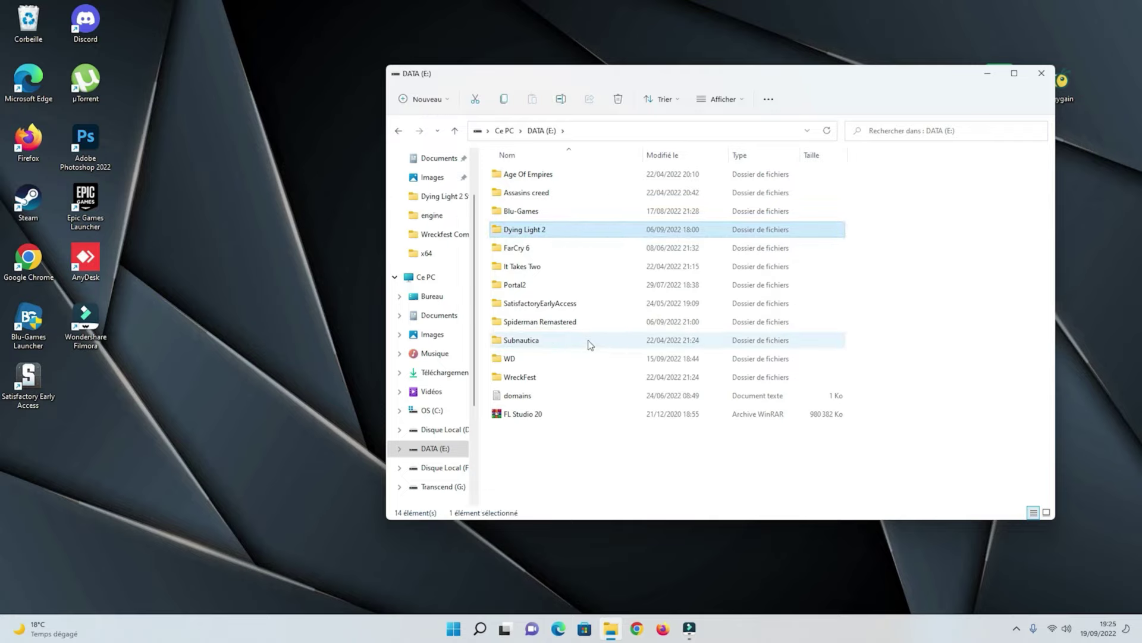
double_click(588, 327)
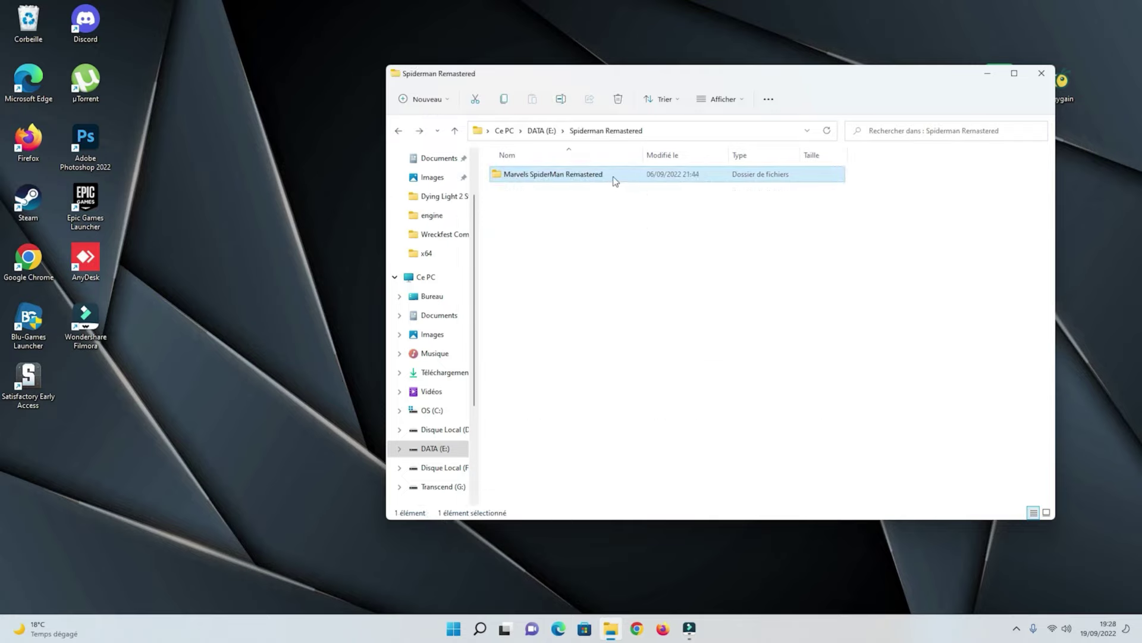
double_click(614, 176)
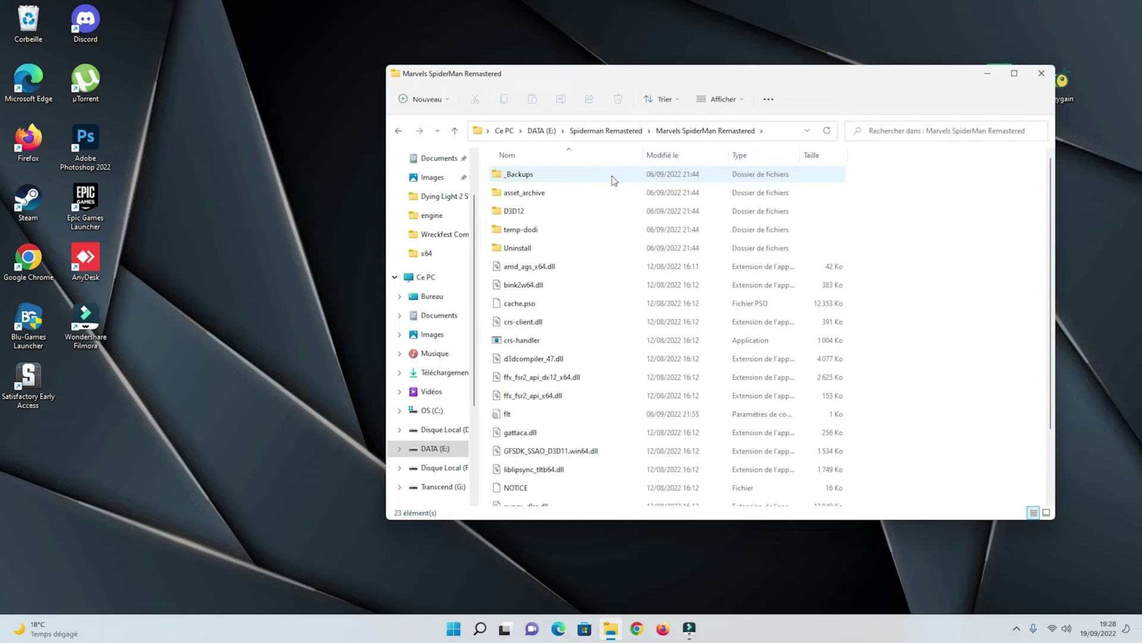
scroll(589, 340, down, 2)
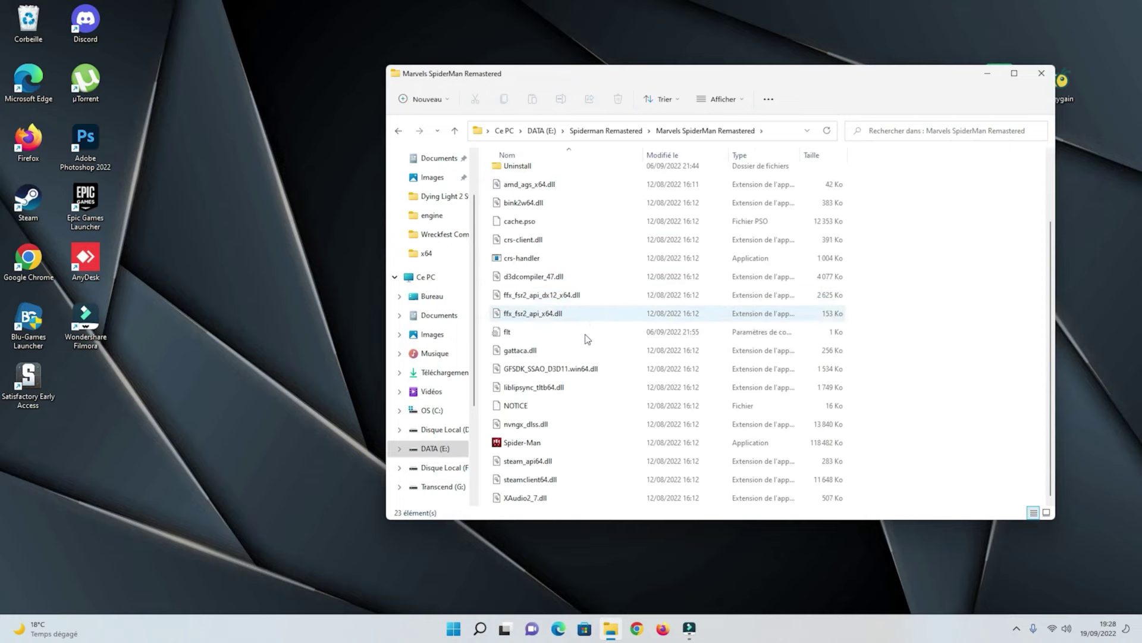
scroll(589, 398, up, 2)
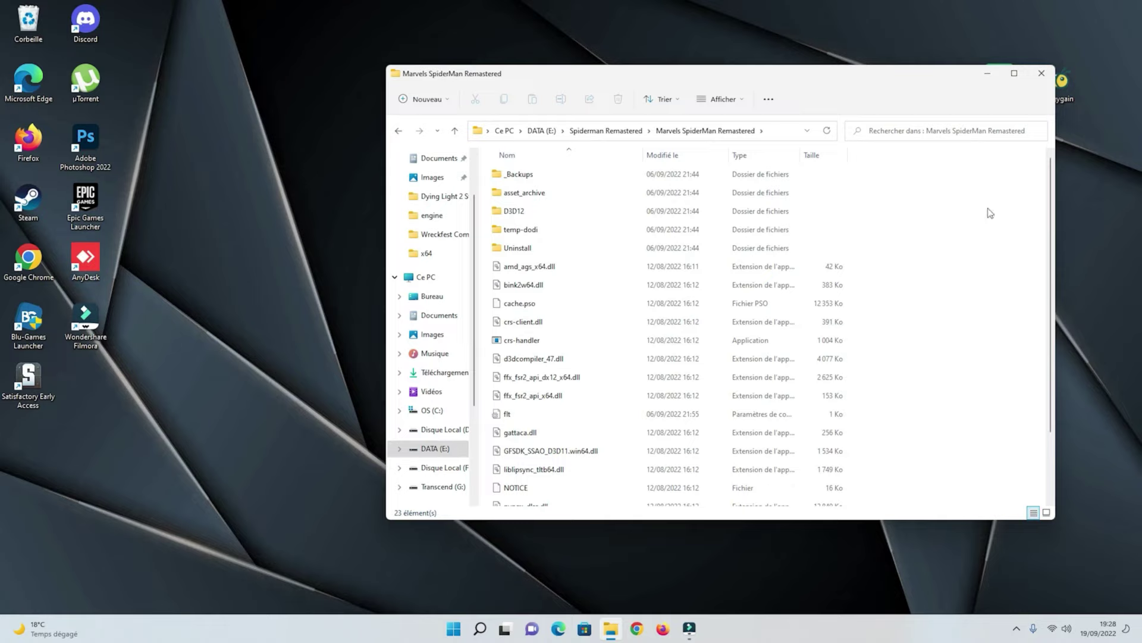
- Search the Marvels SpiderMan Remastered folder for .ini files
click(897, 125)
text(.ini)
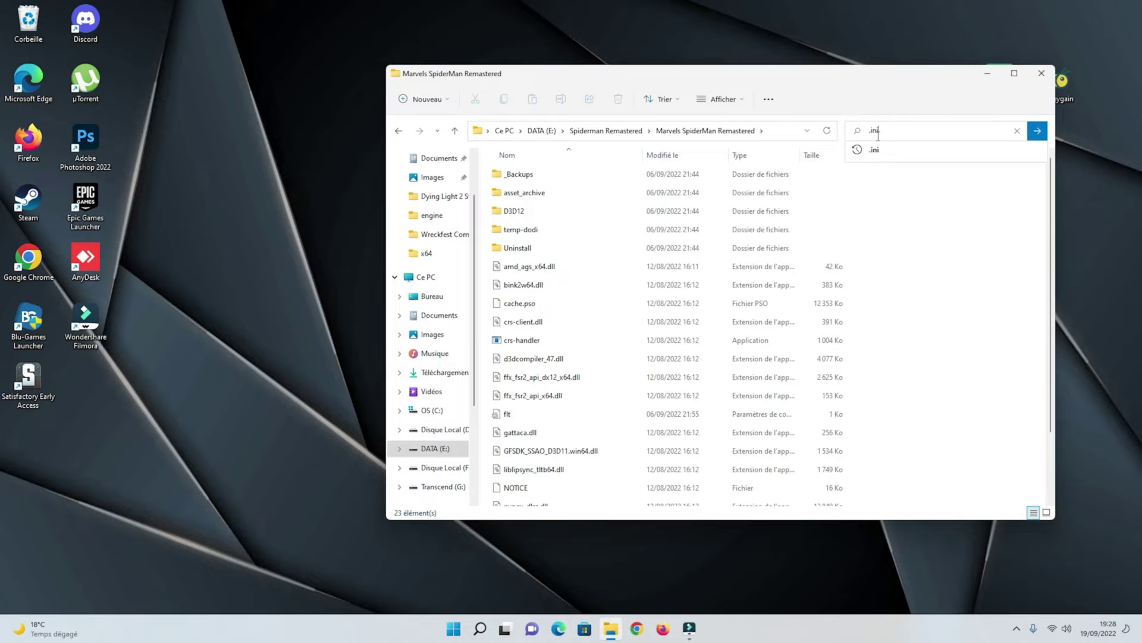
key(Return)
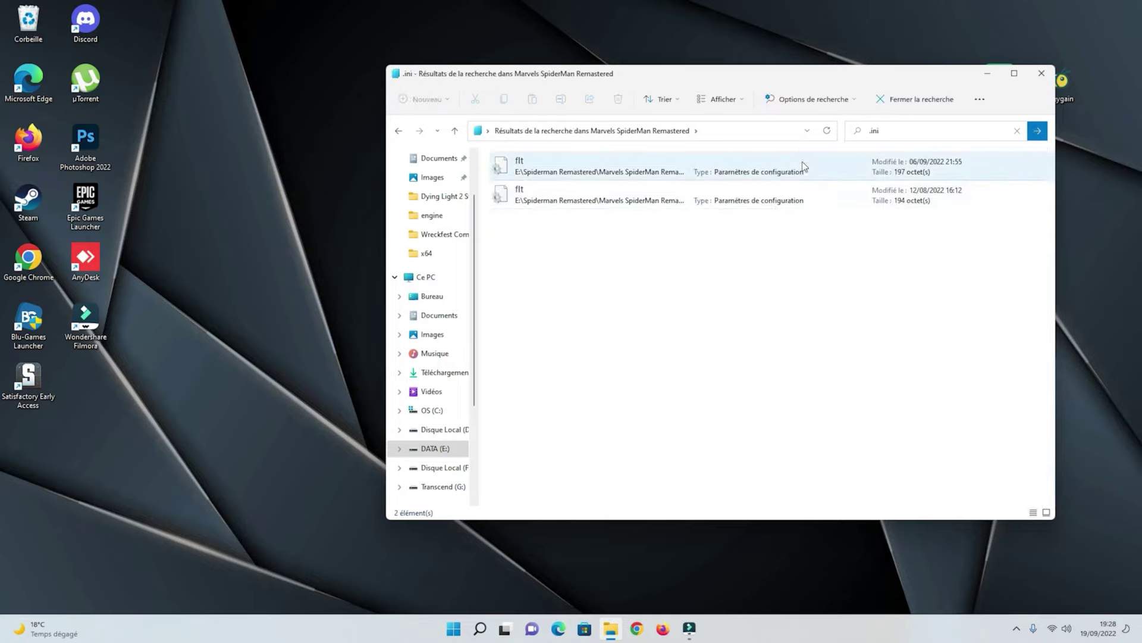
- Check the Language line in the flt configuration file dated 06/09/2022 and close the file
double_click(660, 170)
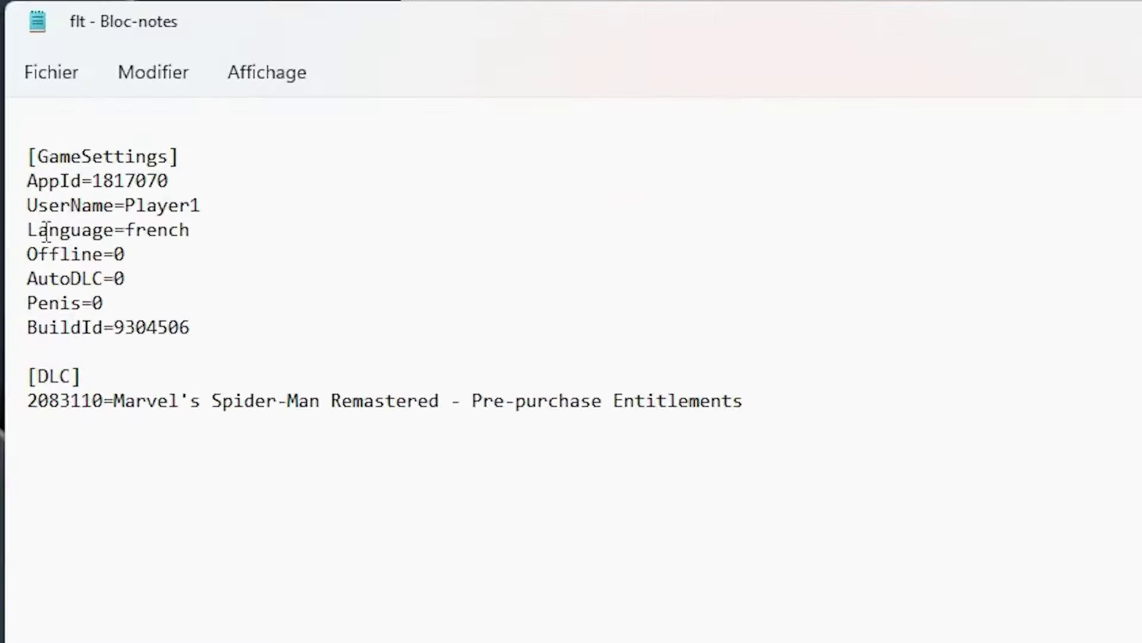
drag(28, 229, 212, 230)
click(210, 230)
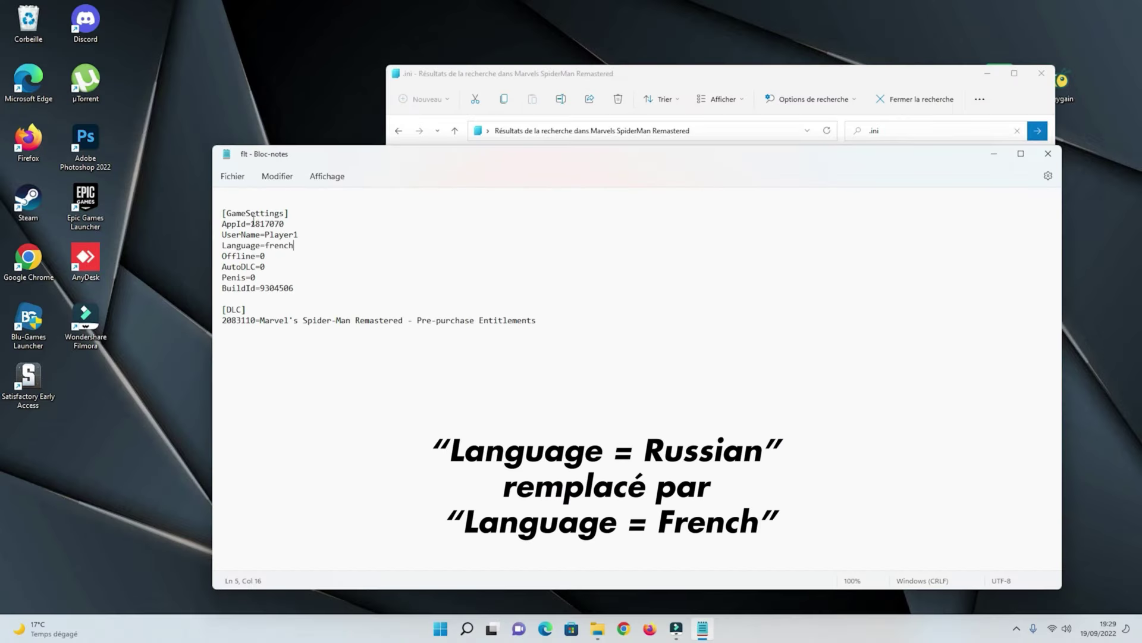
click(1048, 154)
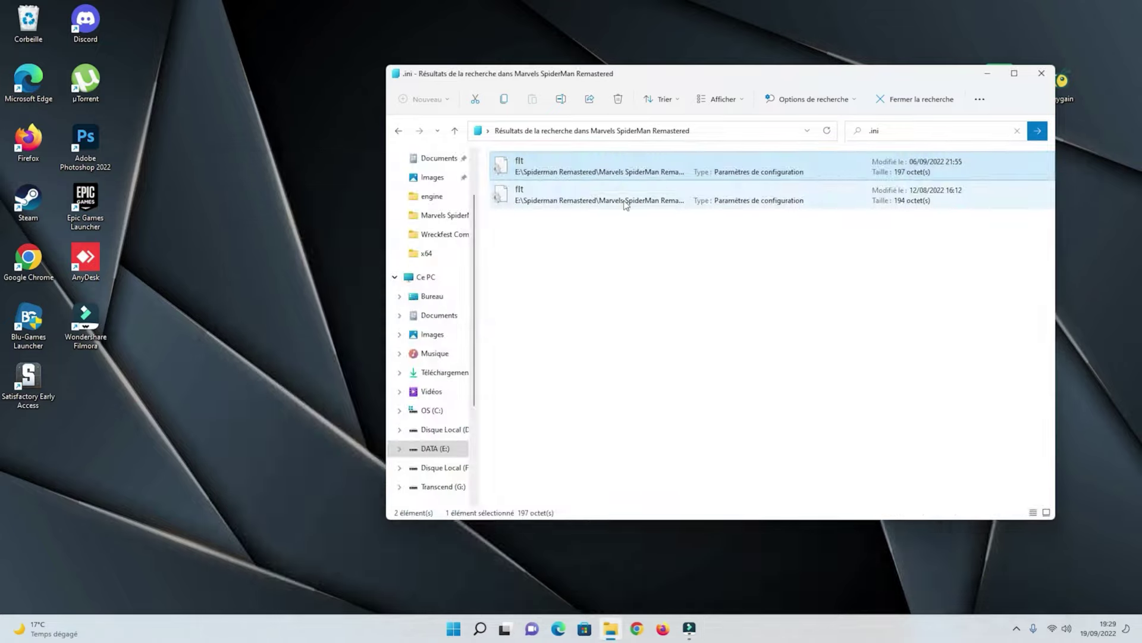
- Set Language to french in the flt configuration file dated 12/08/2022, saving and closing it
double_click(625, 201)
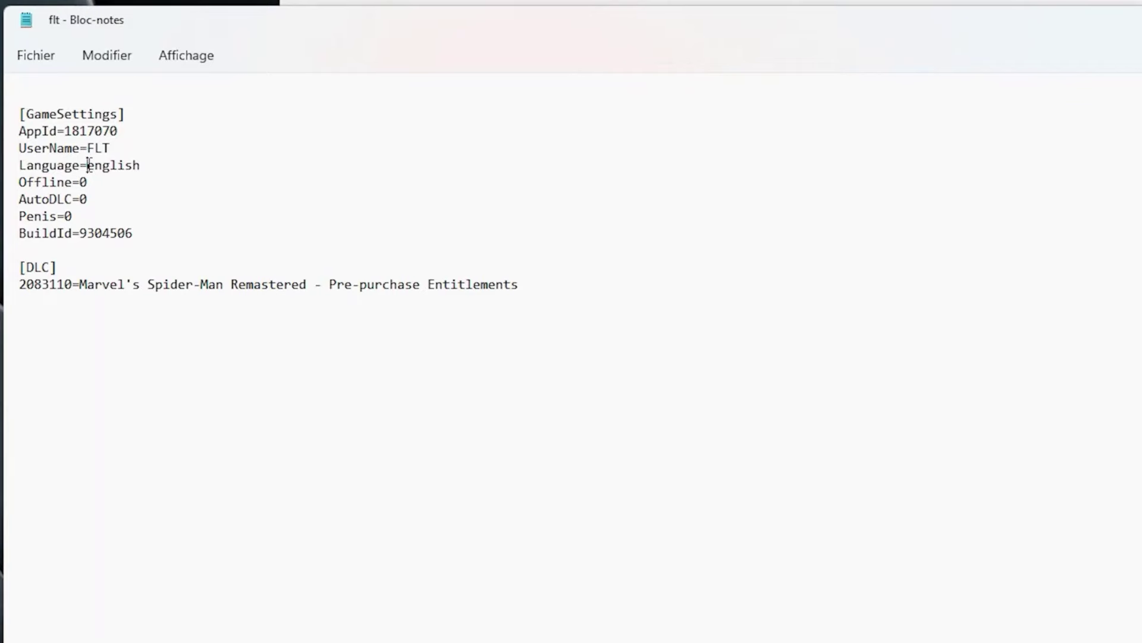
drag(88, 164, 141, 166)
text(french)
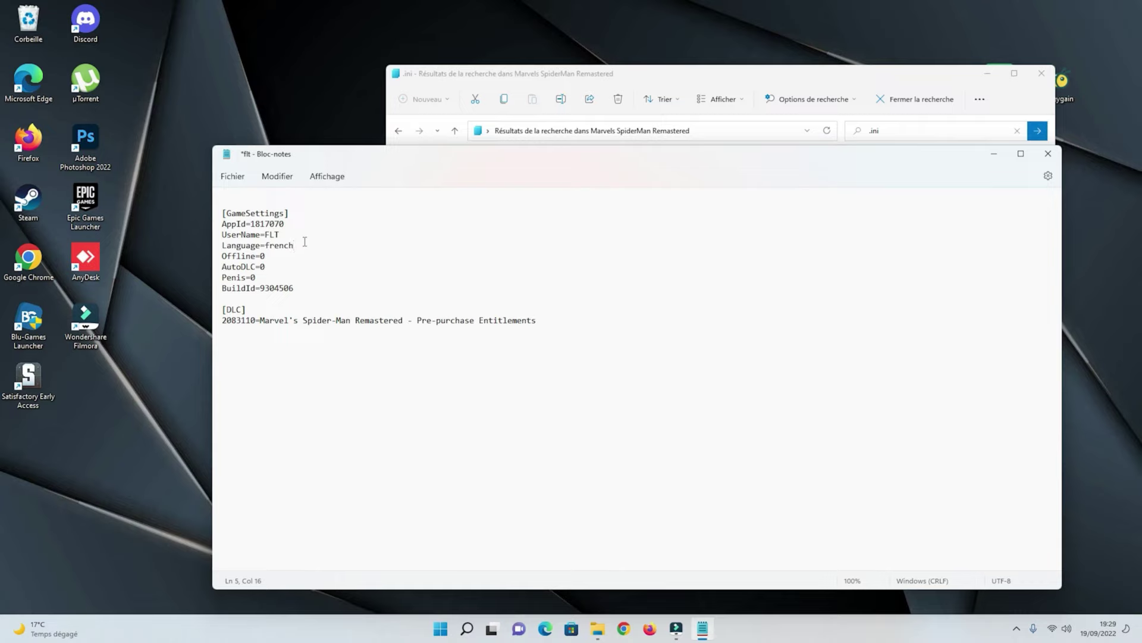
click(232, 176)
click(265, 255)
click(1048, 154)
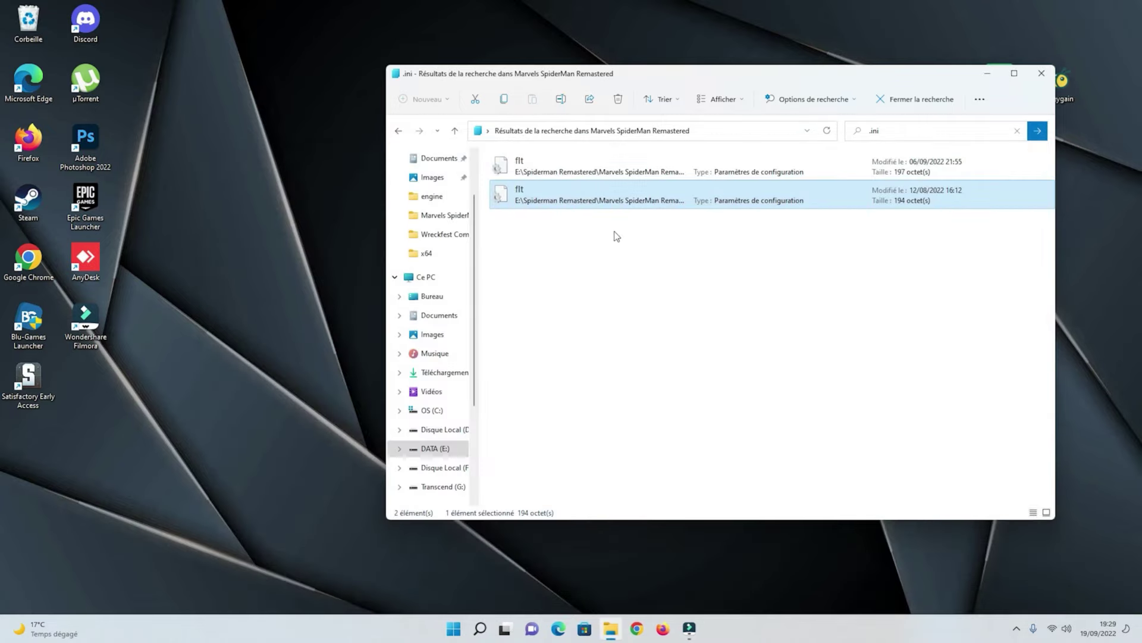
- Return to the DATA (E:) drive and open the Subnautica folder
click(398, 130)
click(398, 131)
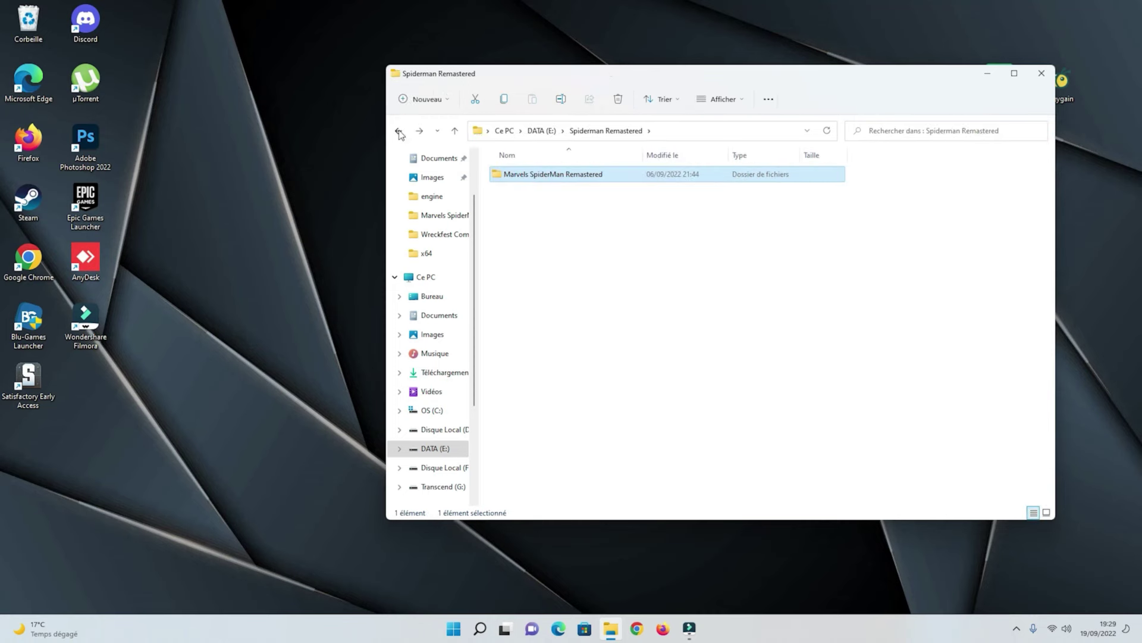
click(399, 131)
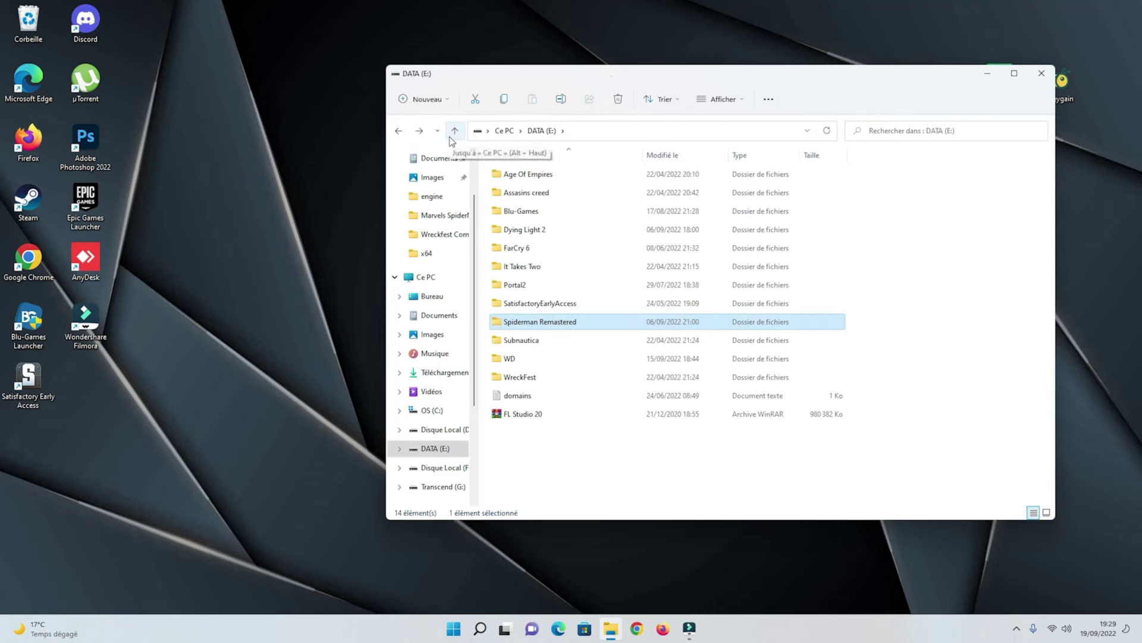
double_click(580, 346)
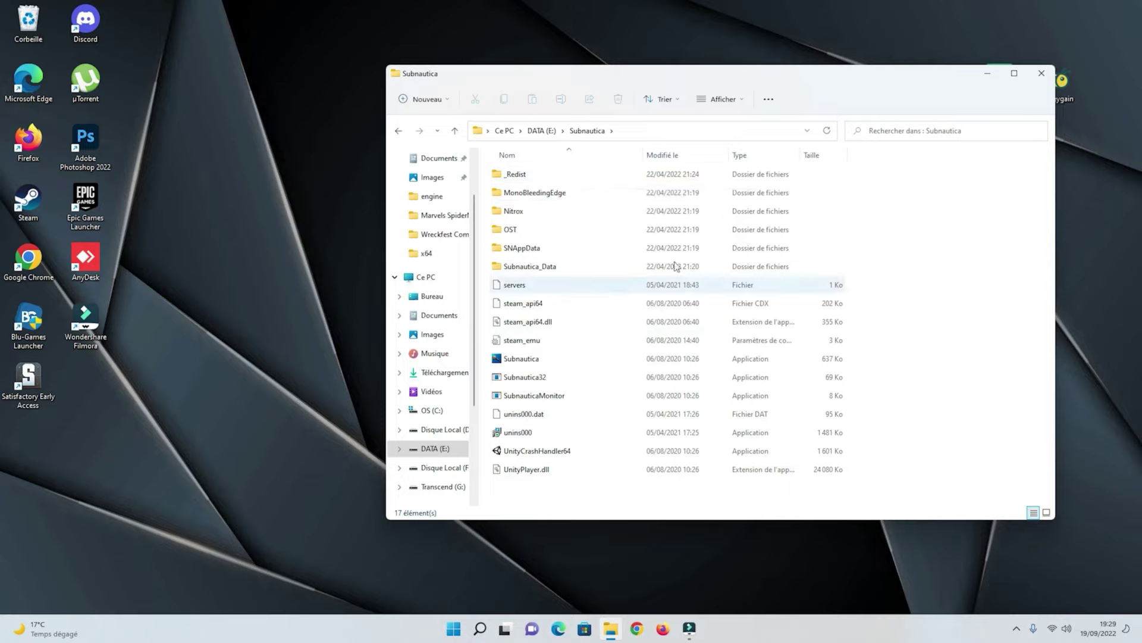
- Search the Subnautica folder for .ini files and check the QuickSFV file for a language setting
click(881, 133)
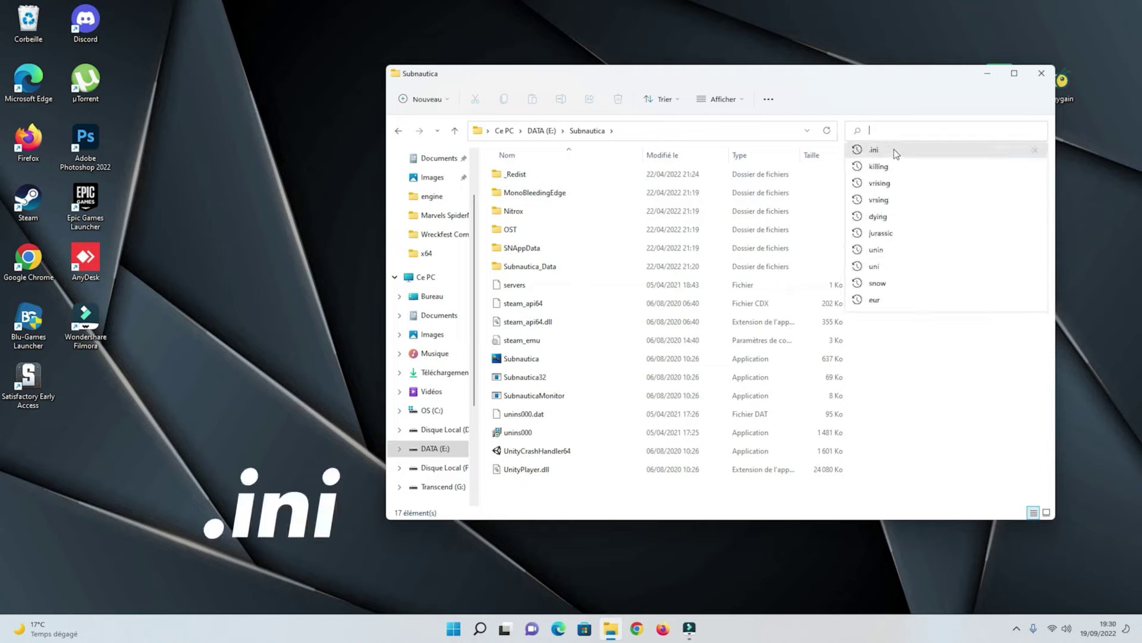
click(895, 151)
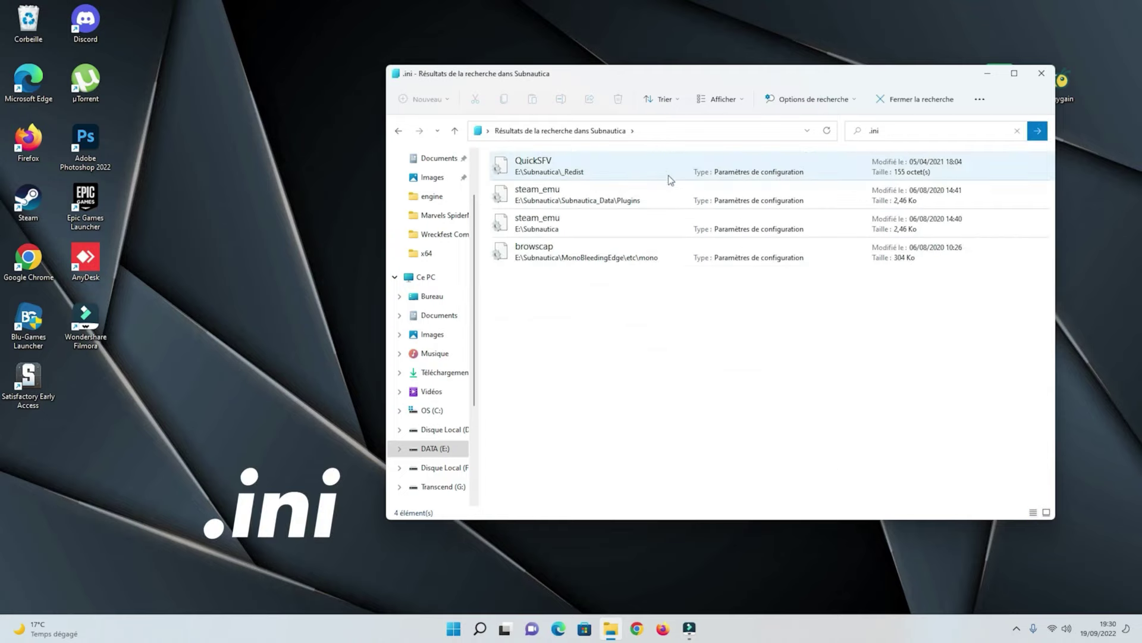
double_click(630, 166)
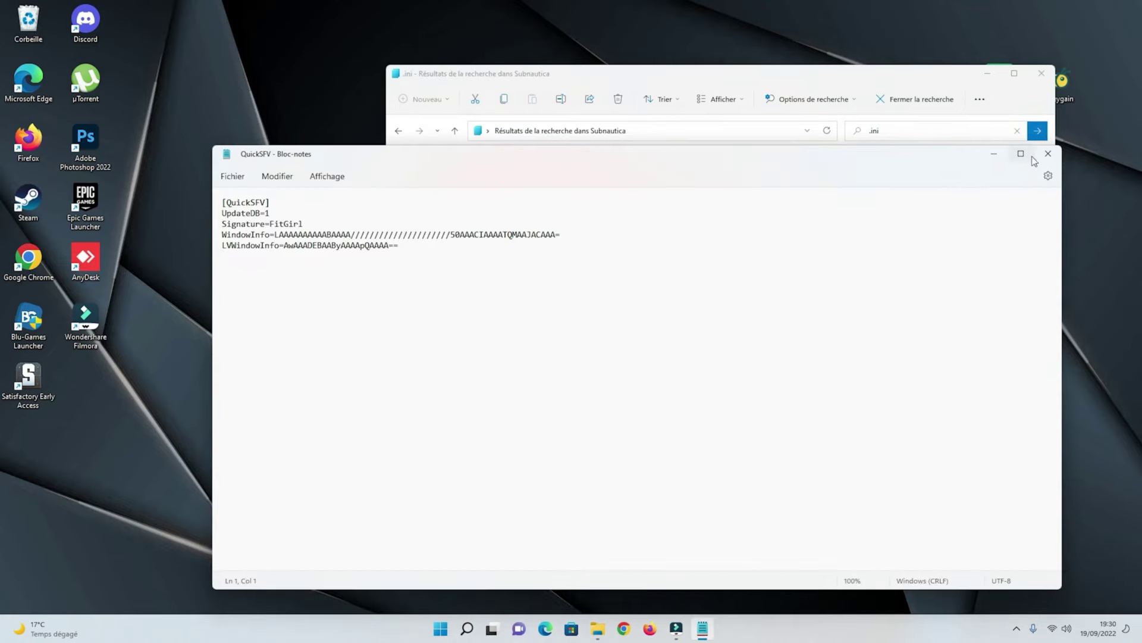
click(1047, 153)
- Set Language to french in the steam_emu file from Subnautica_Data\Plugins and save it
scroll(258, 483, down, 1)
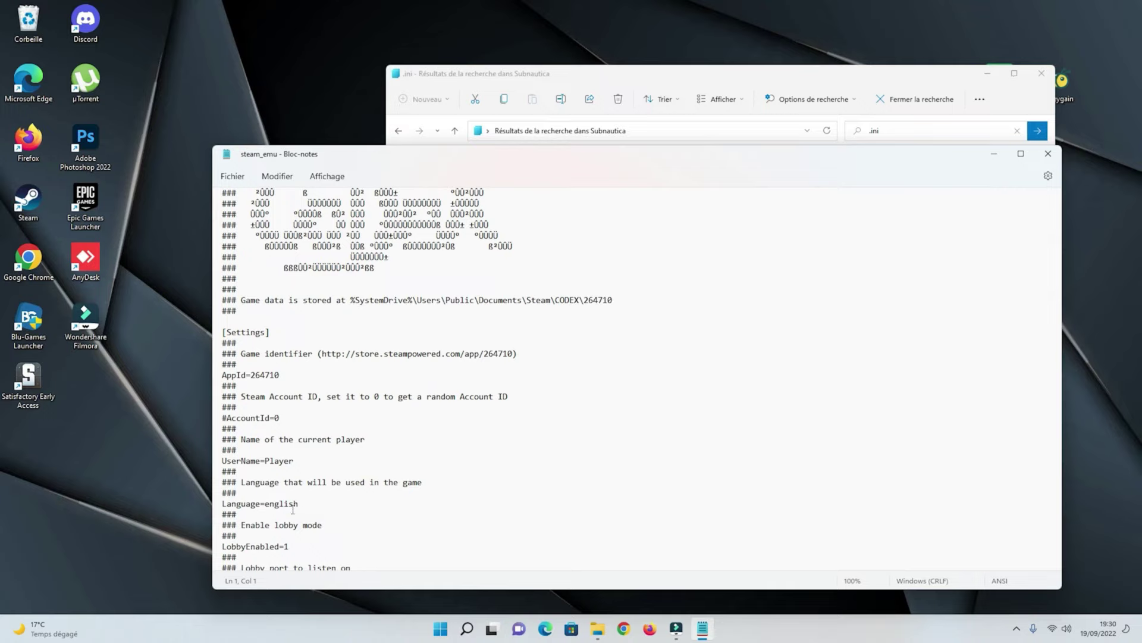
drag(299, 504, 269, 501)
key(BackSpace)
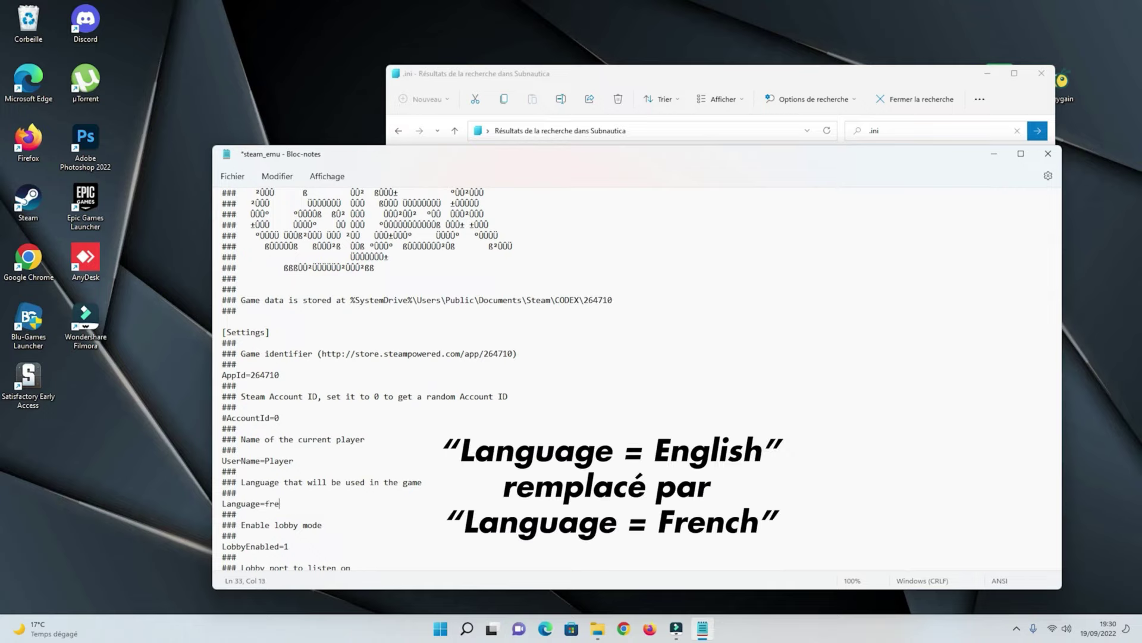
click(233, 176)
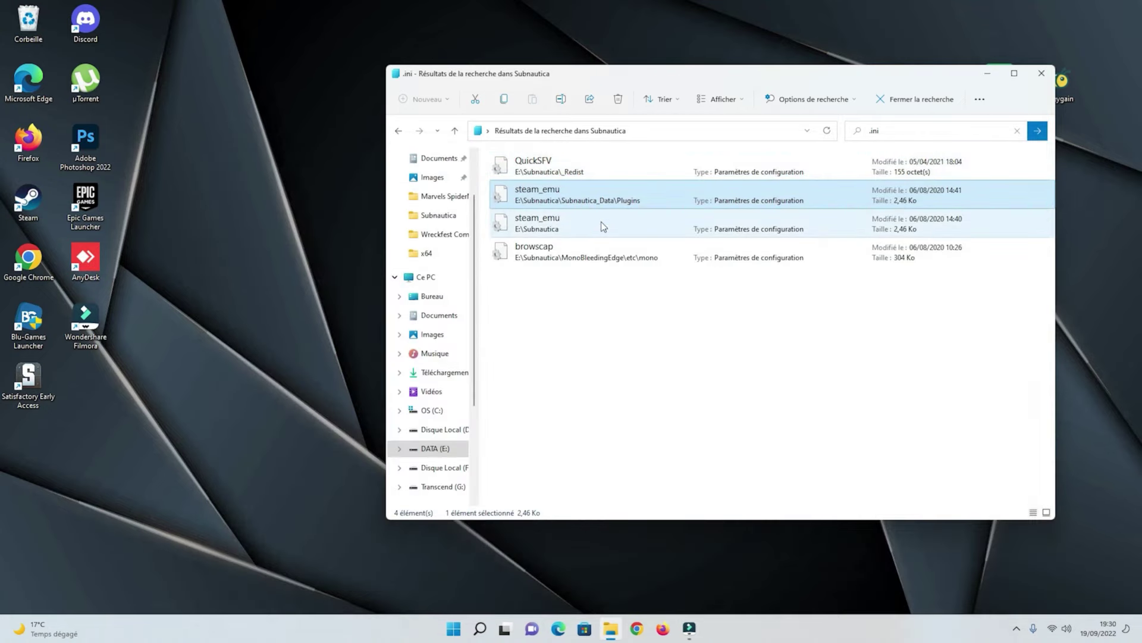
- Set Language to french in the steam_emu file located directly in E:\Subnautica
double_click(604, 226)
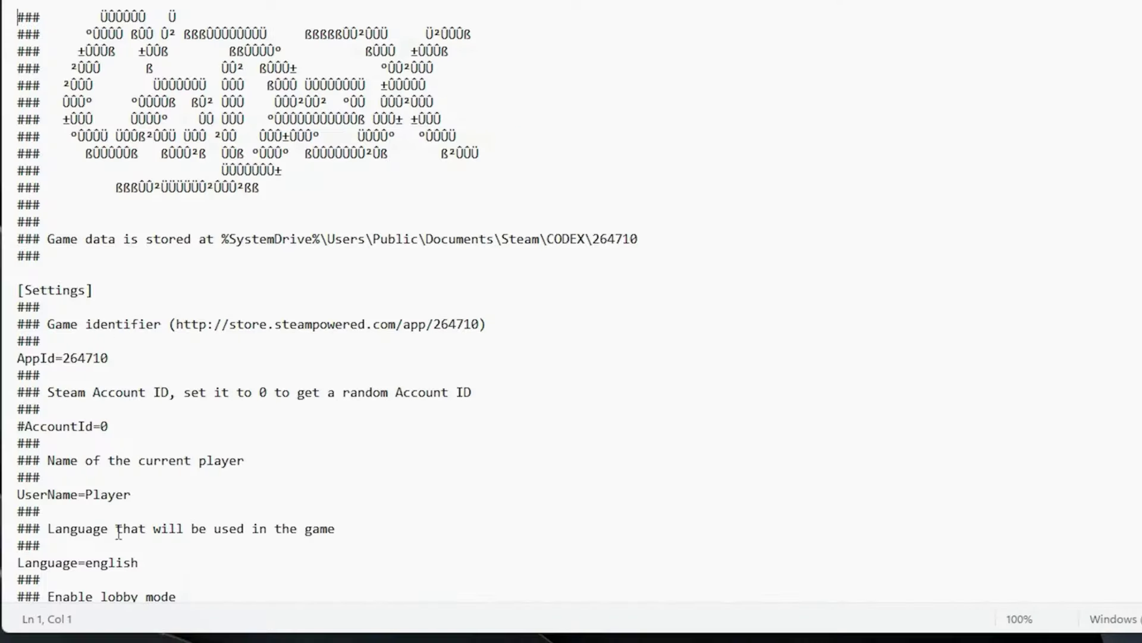
drag(136, 569, 88, 570)
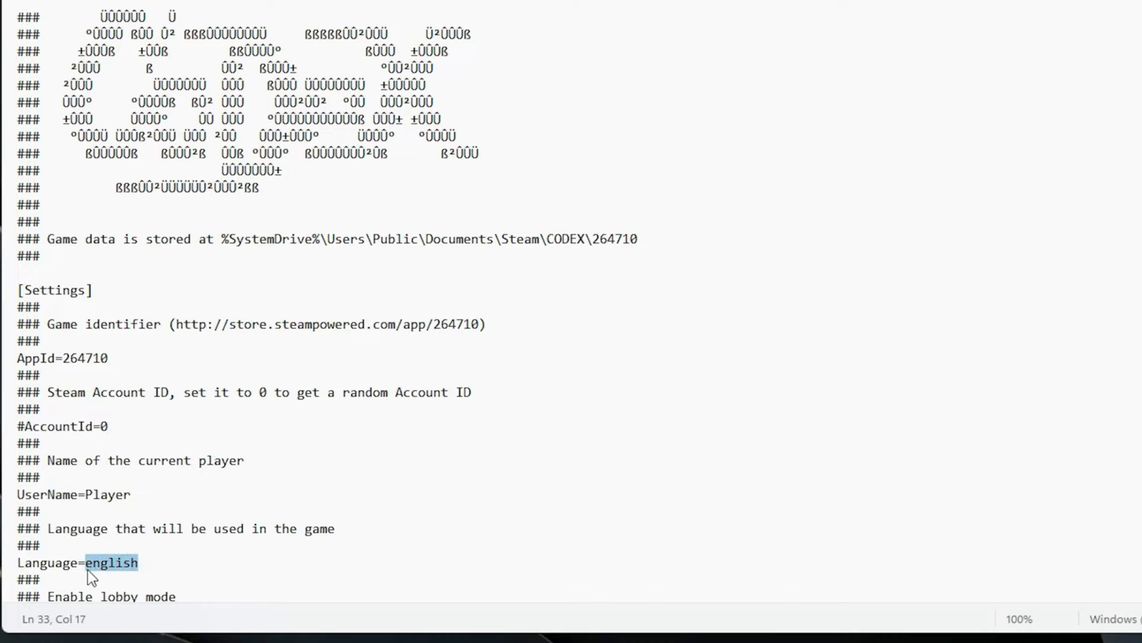
text(french)
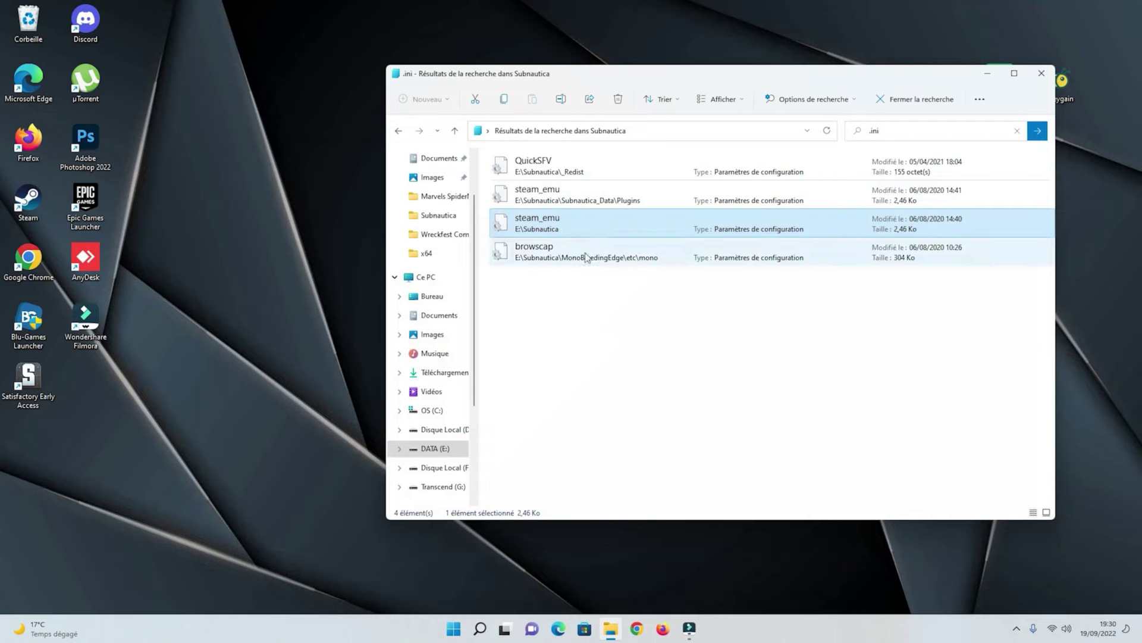
- Look through the browscap configuration file for a language setting and close it
click(585, 252)
double_click(585, 252)
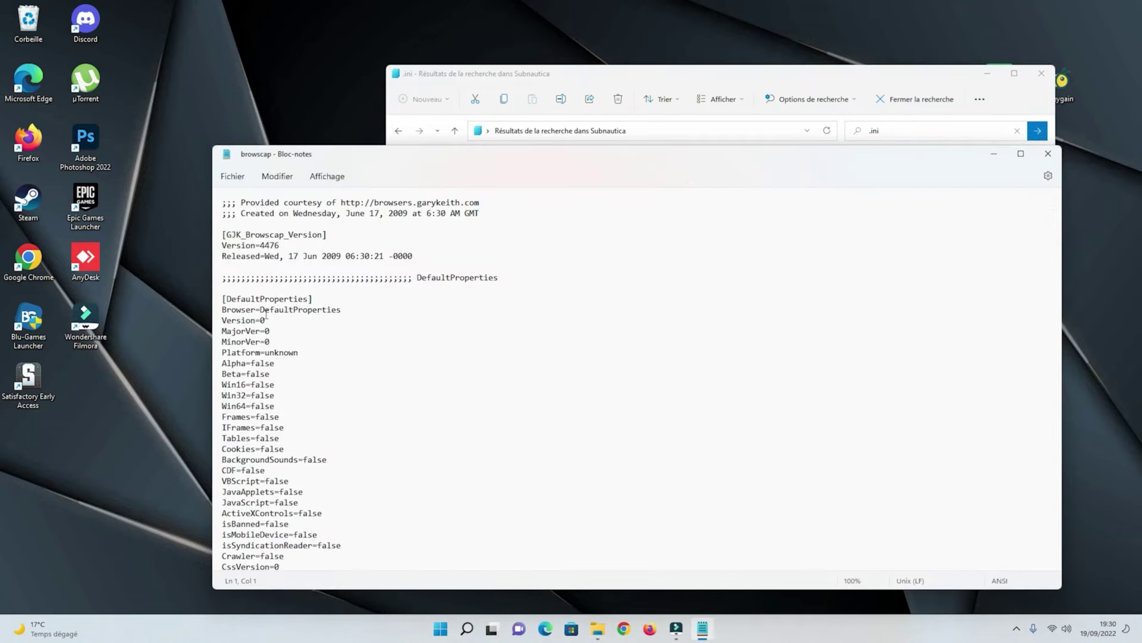
scroll(266, 315, down, 17)
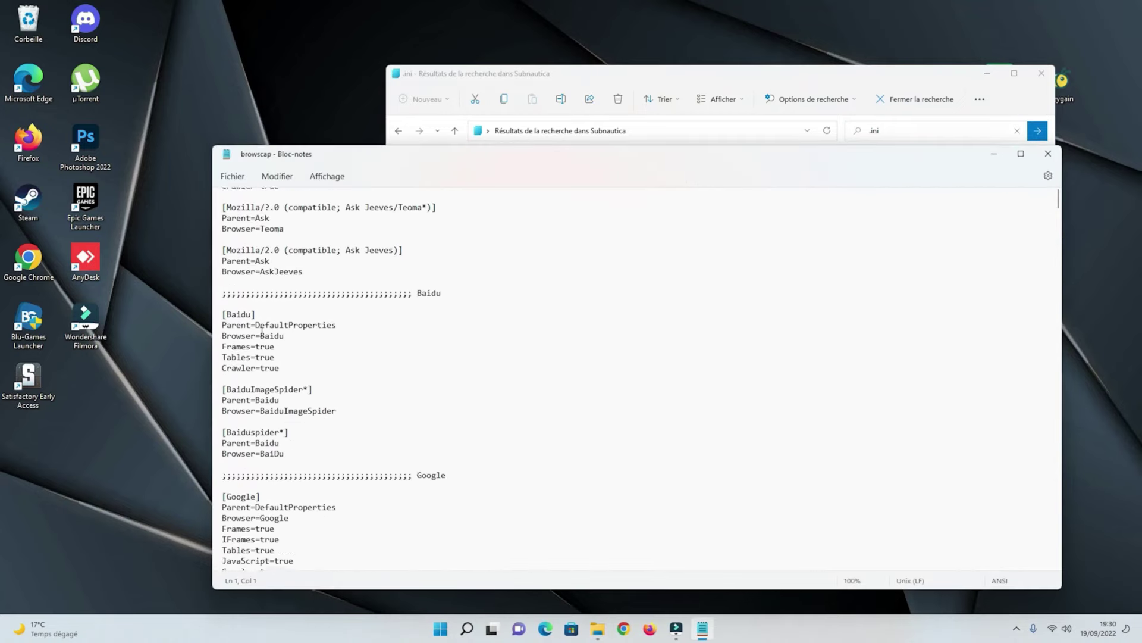
scroll(262, 331, down, 20)
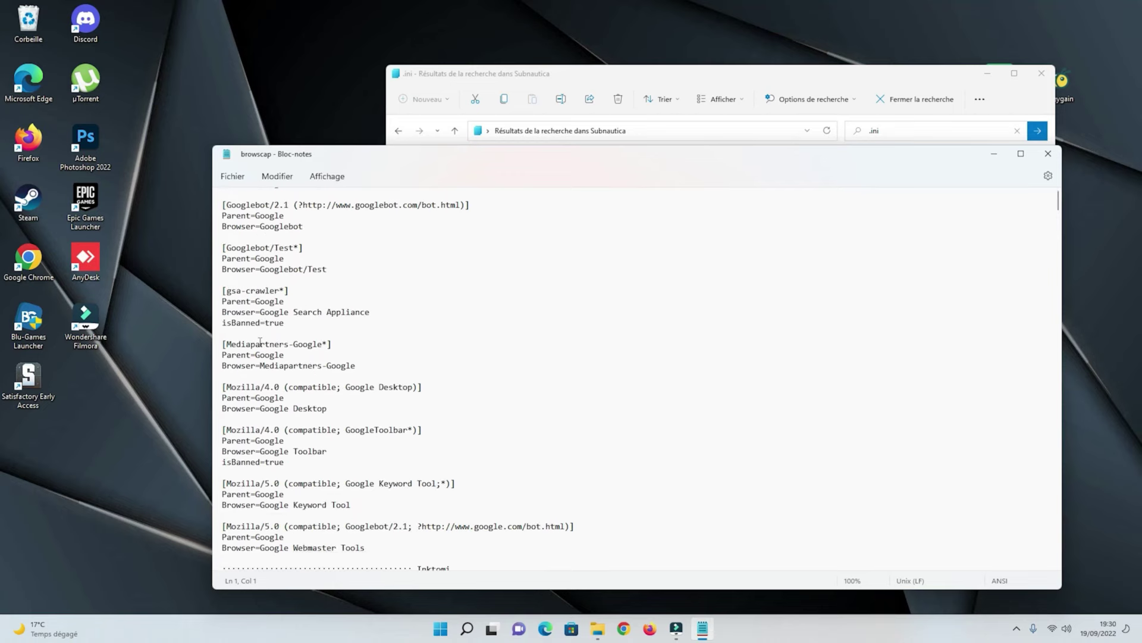
scroll(520, 351, up, 20)
click(1048, 153)
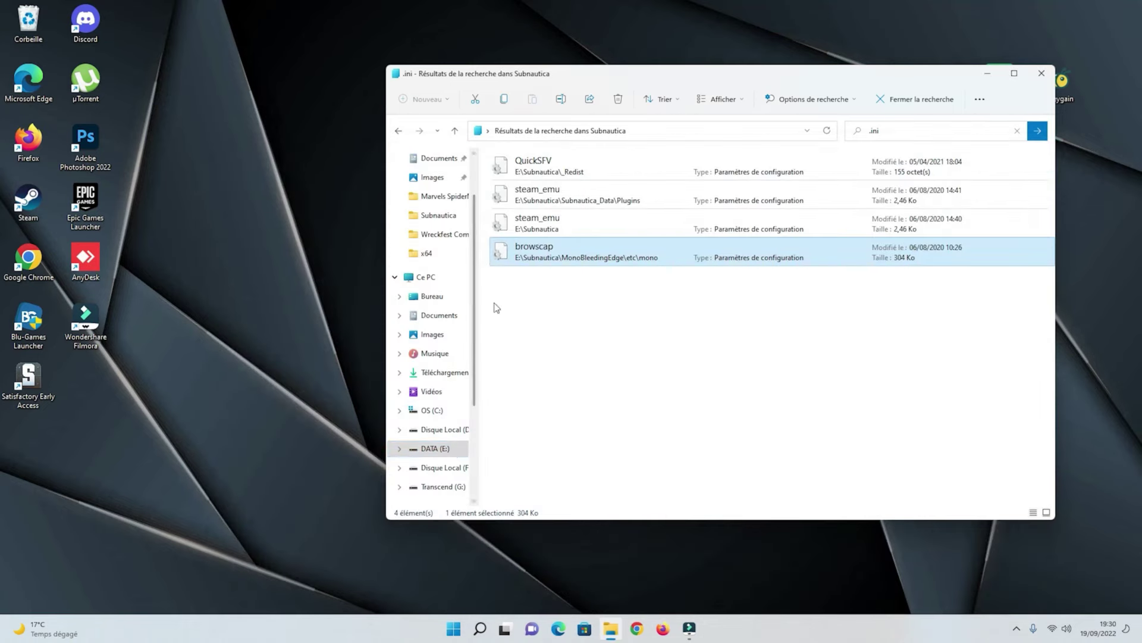
- Return to the DATA (E:) drive and open the Assassin's Creed - Origins folder inside Assasins creed to look through its files
click(404, 133)
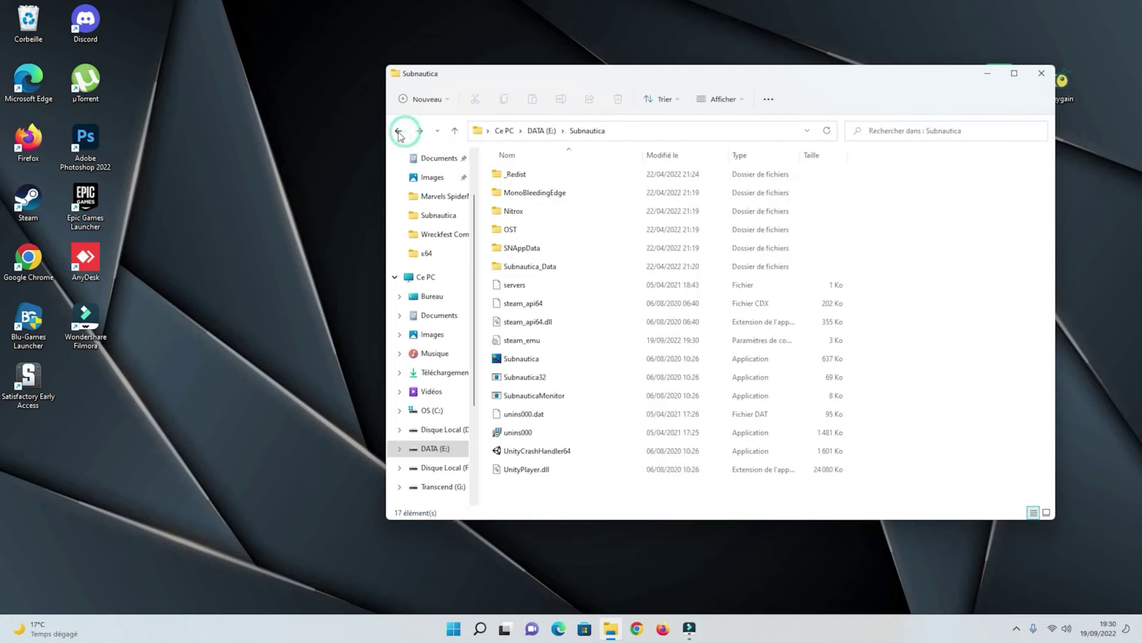
click(400, 134)
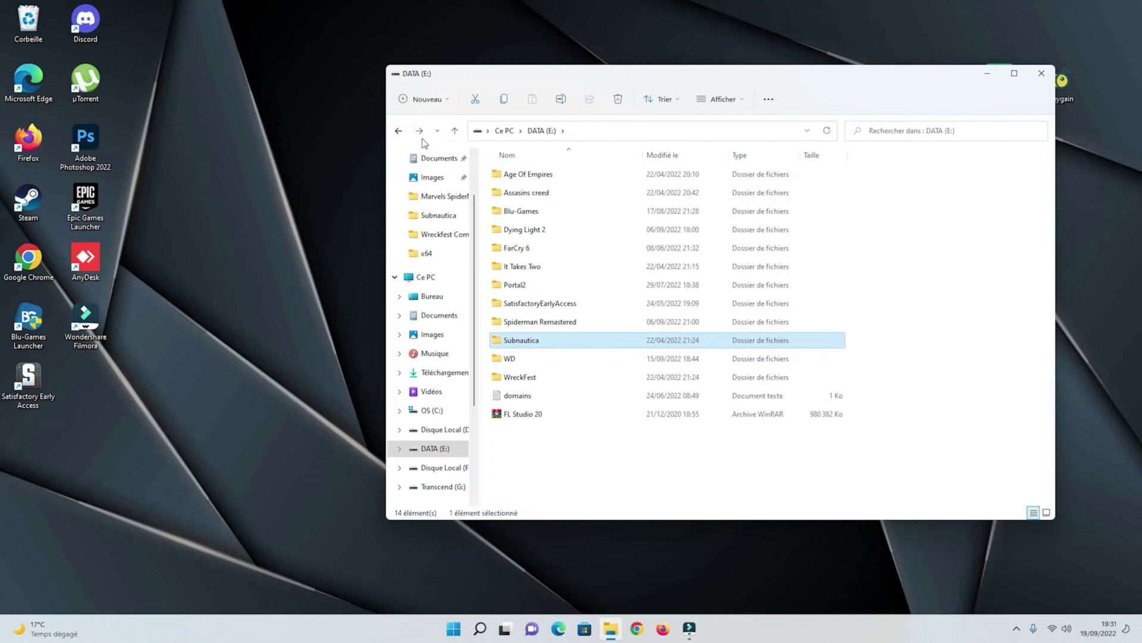
double_click(570, 201)
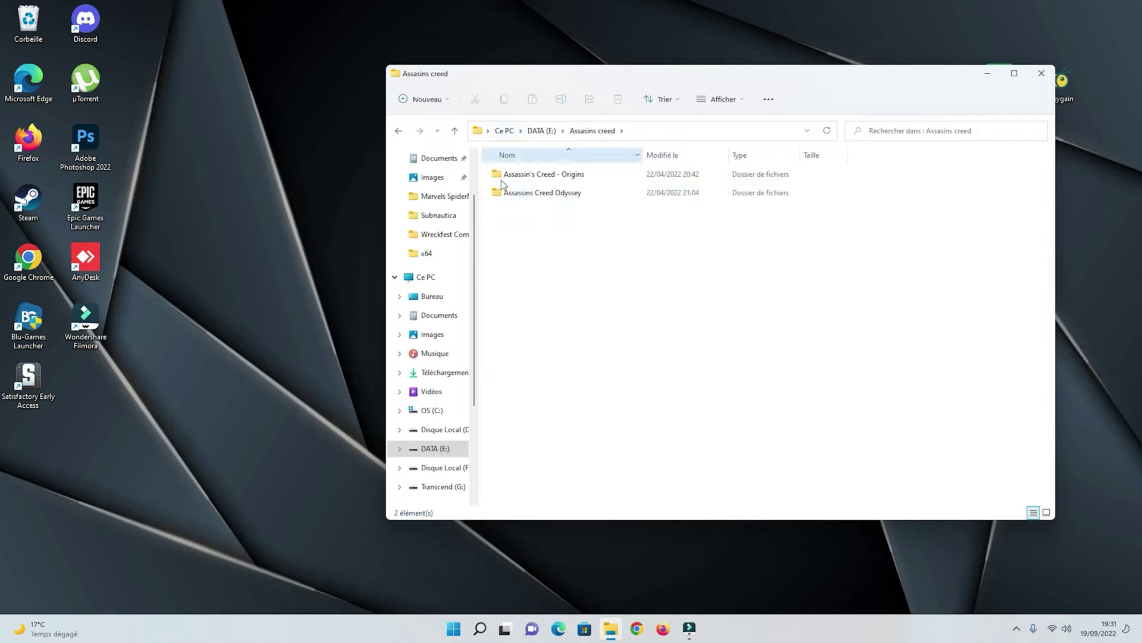
double_click(602, 180)
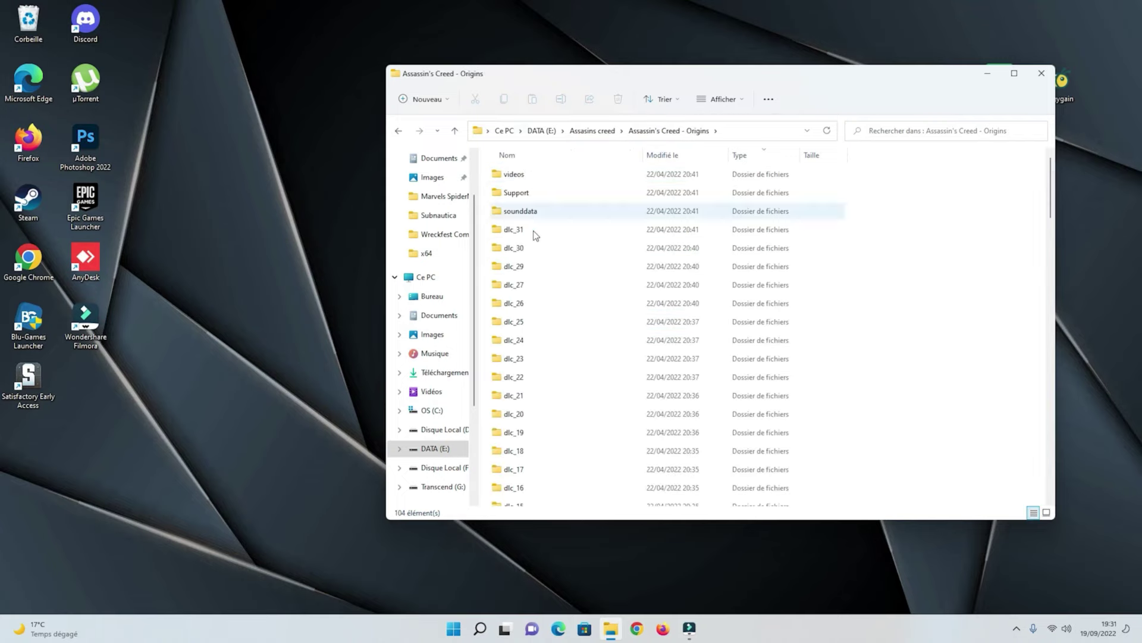
scroll(569, 242, down, 18)
scroll(570, 251, up, 18)
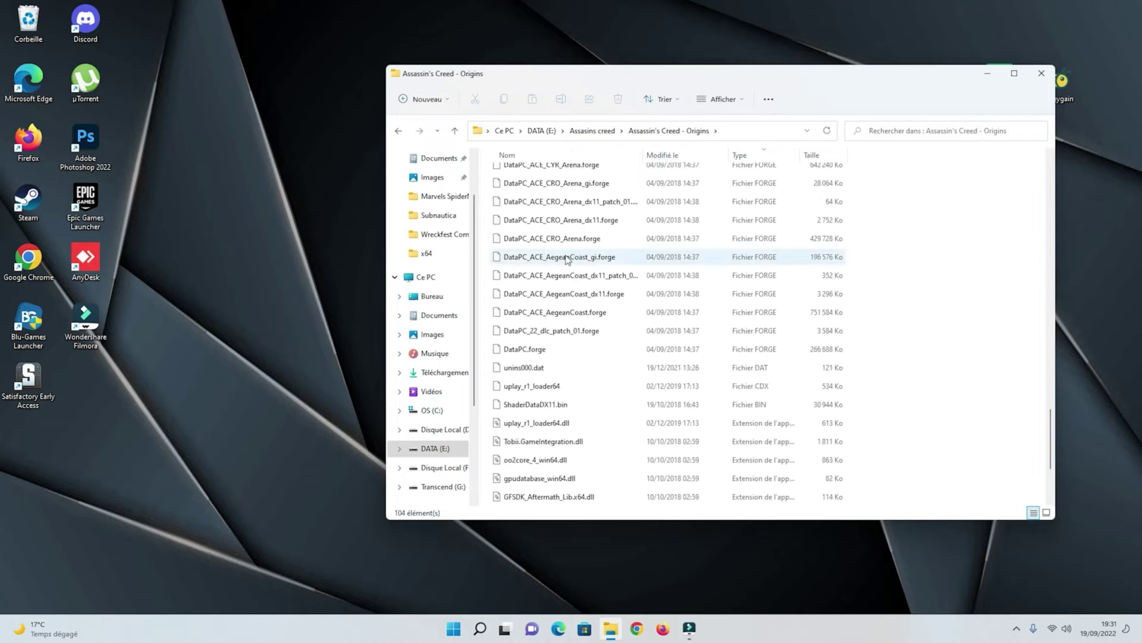
- Search the Assassin's Creed - Origins folder for .ini files and check the QuickSFV file for a language setting
click(937, 132)
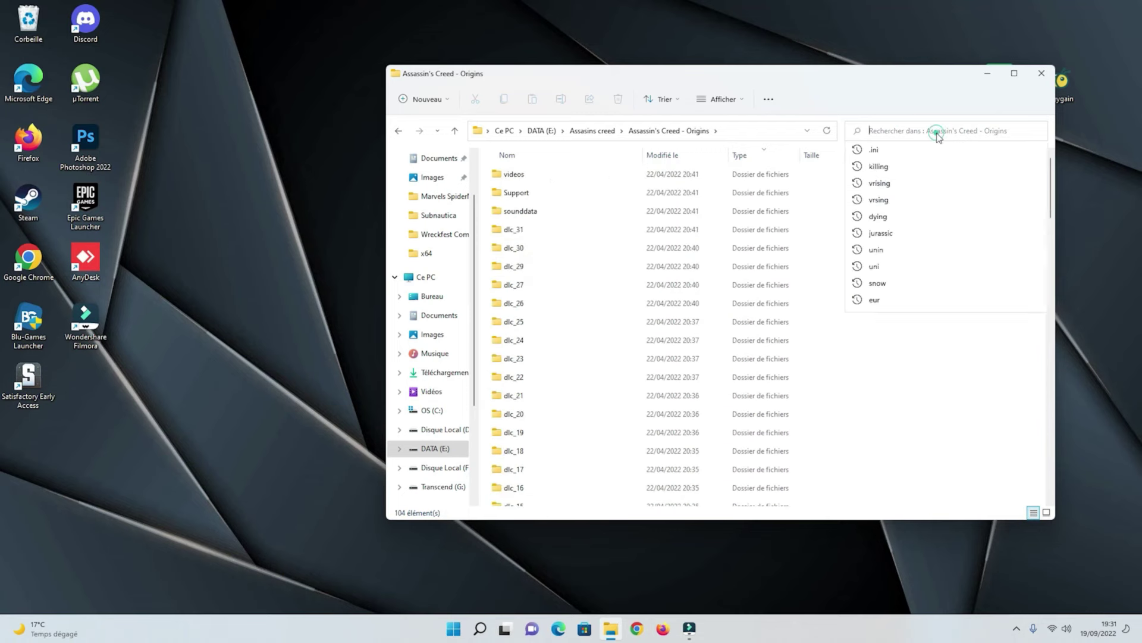
click(897, 149)
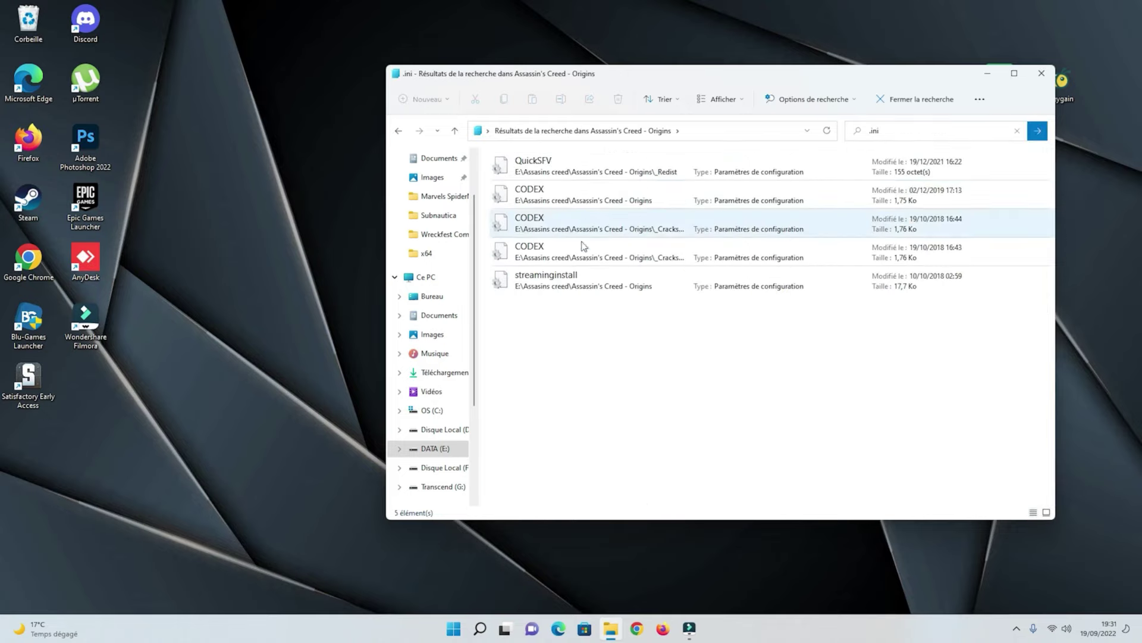
double_click(582, 167)
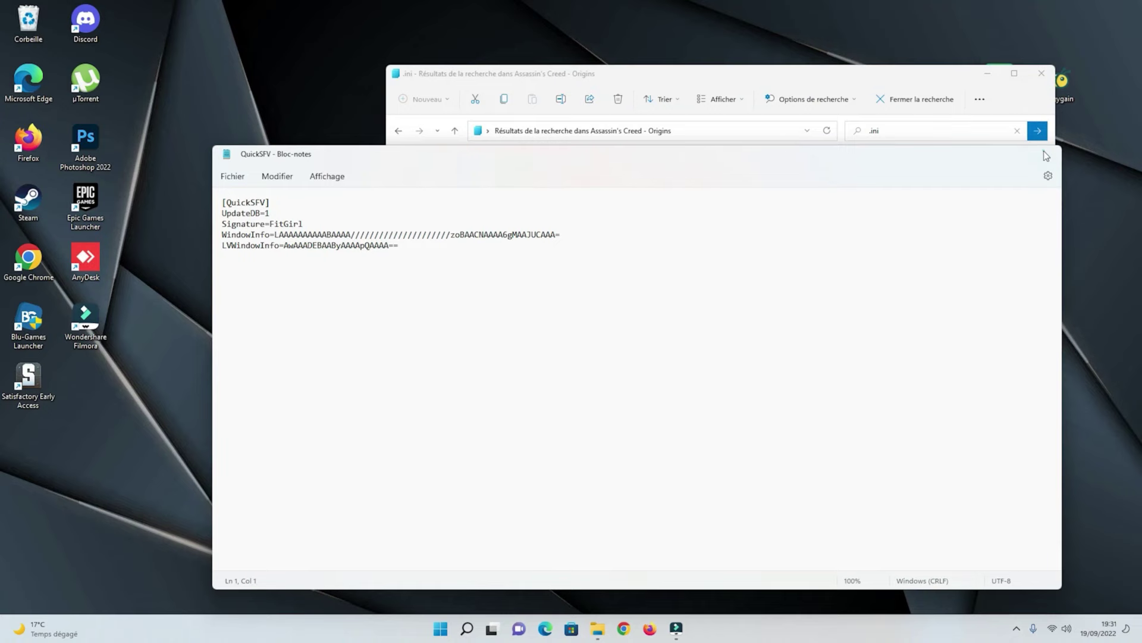
click(1048, 153)
- Set Language to fr-FR in the CODEX file located directly in Assassin's Creed - Origins, save it and close it
double_click(583, 184)
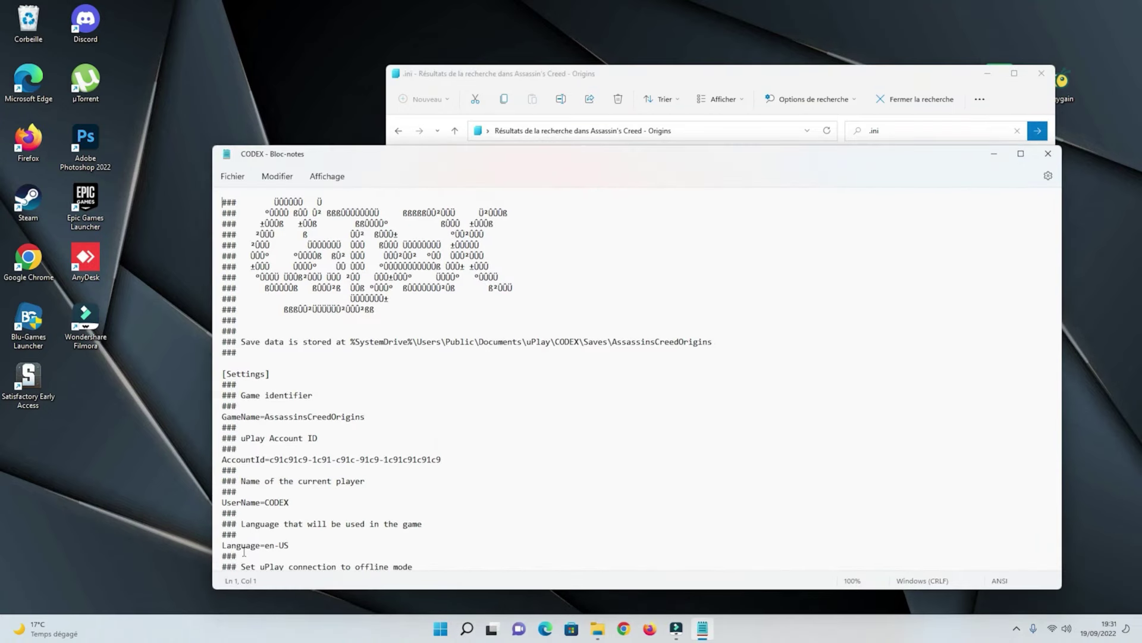
scroll(246, 552, down, 1)
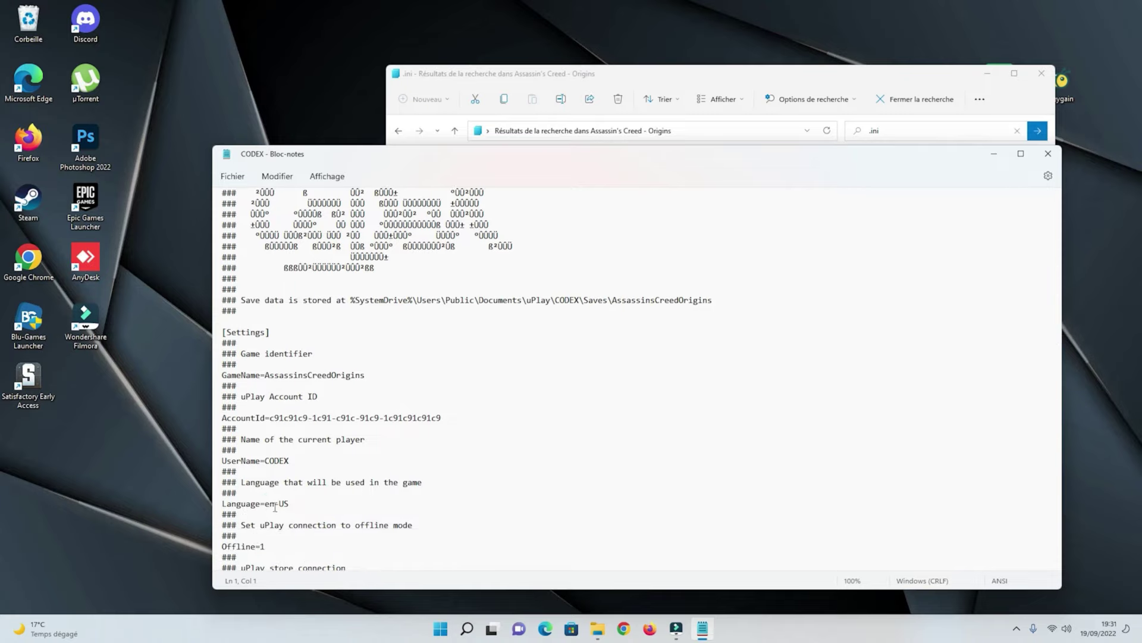
click(275, 505)
key(BackSpace)
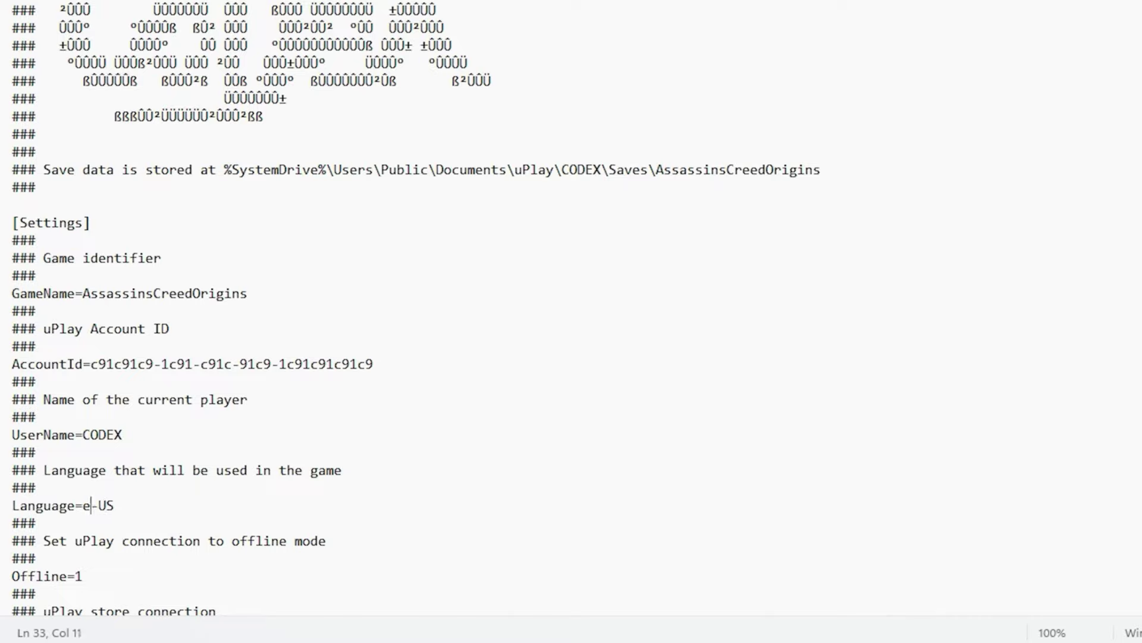
key(BackSpace)
text(fr)
key(BackSpace)
key(BackSpace)
text(FR)
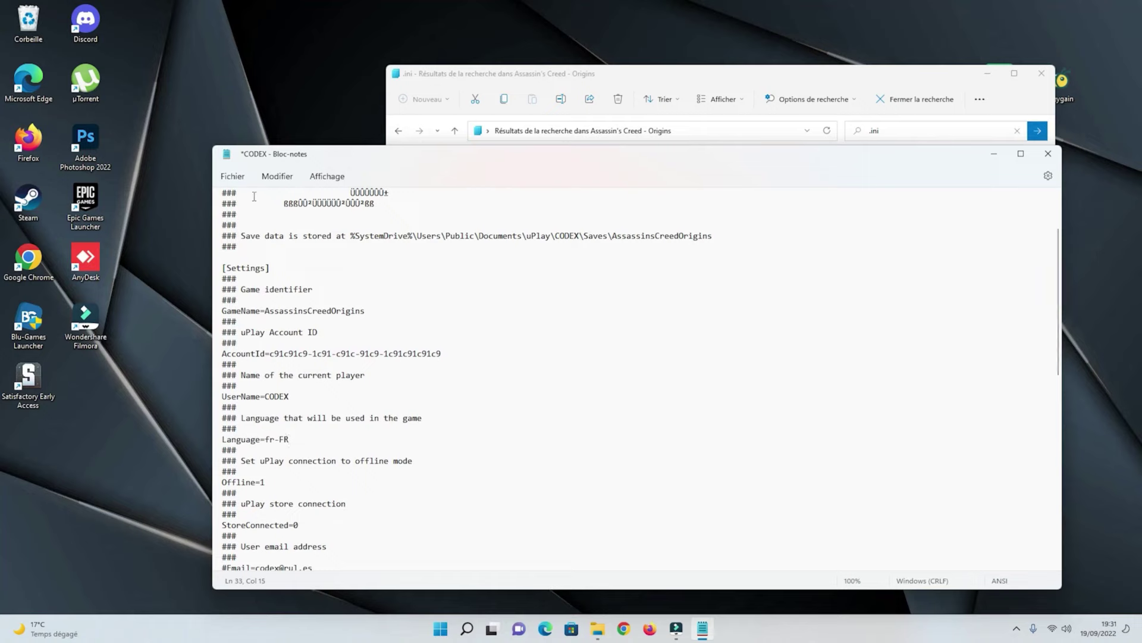
click(234, 176)
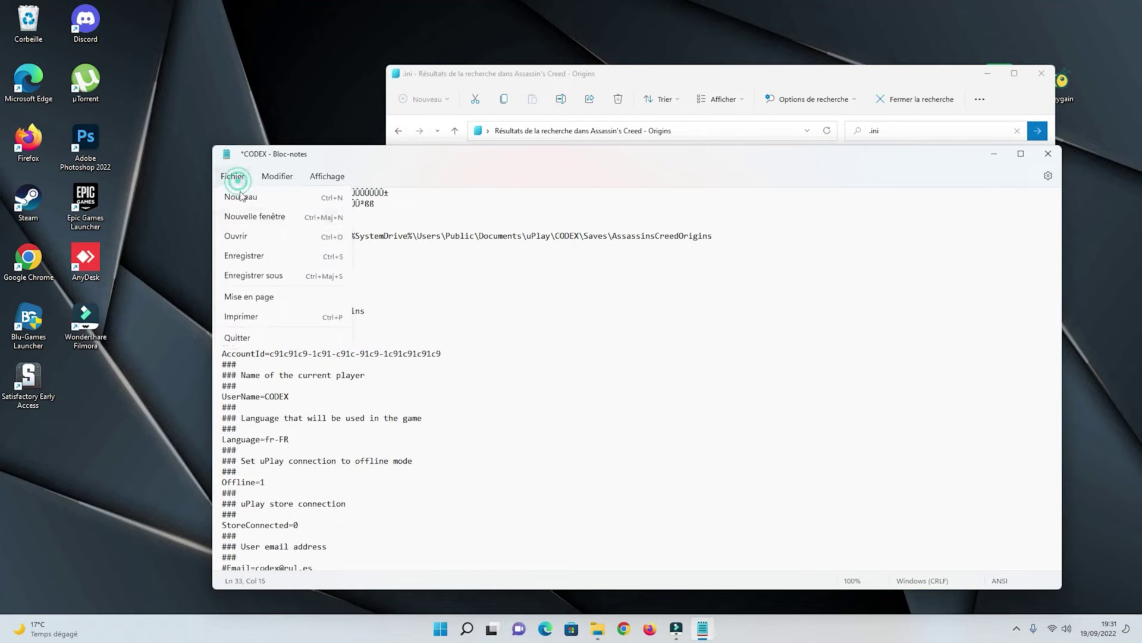
click(248, 256)
click(1048, 153)
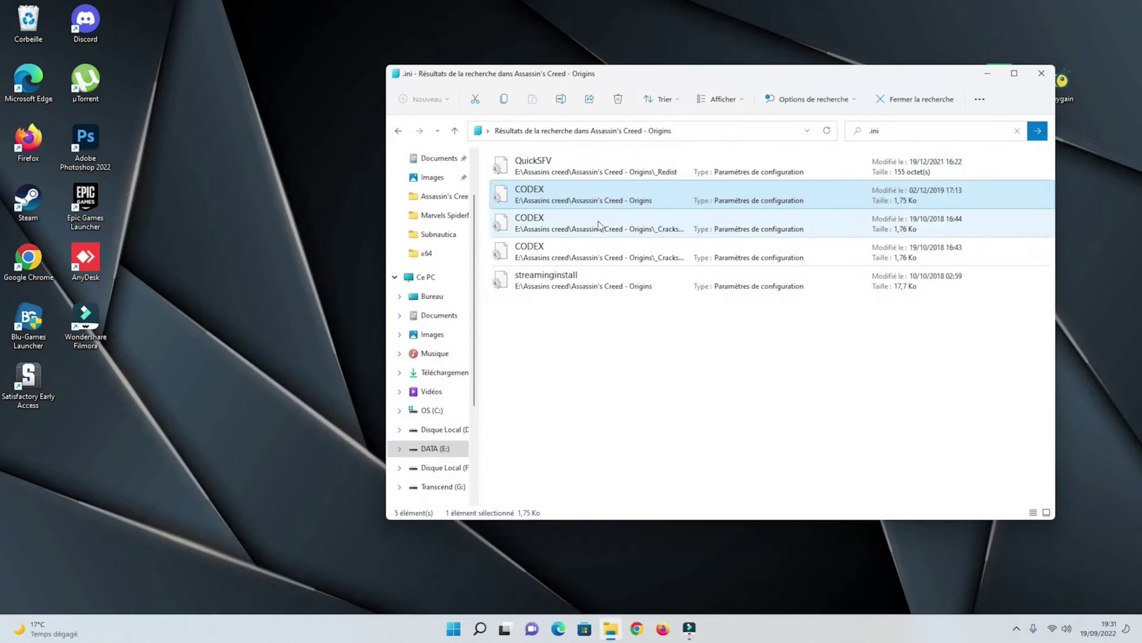
- Set Language to fr-FR in the _Cracks CODEX file dated 19/10/2018 16:44, save it and close it
double_click(598, 223)
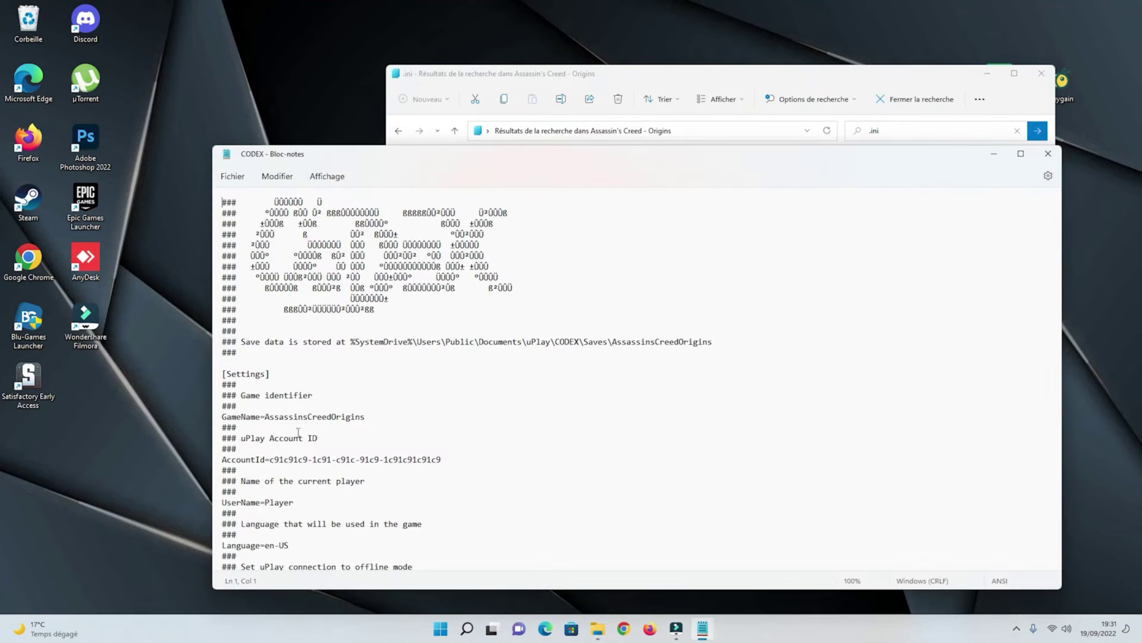
scroll(298, 432, down, 3)
click(272, 462)
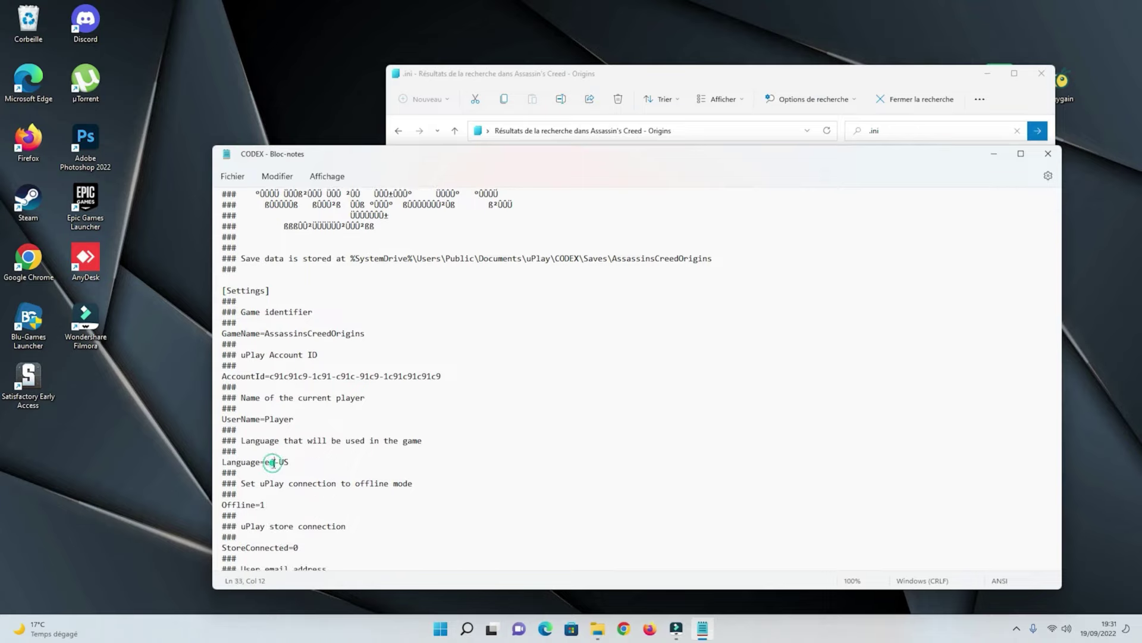
double_click(268, 463)
text(fr)
double_click(291, 462)
text(FR)
click(231, 177)
click(241, 252)
click(1048, 153)
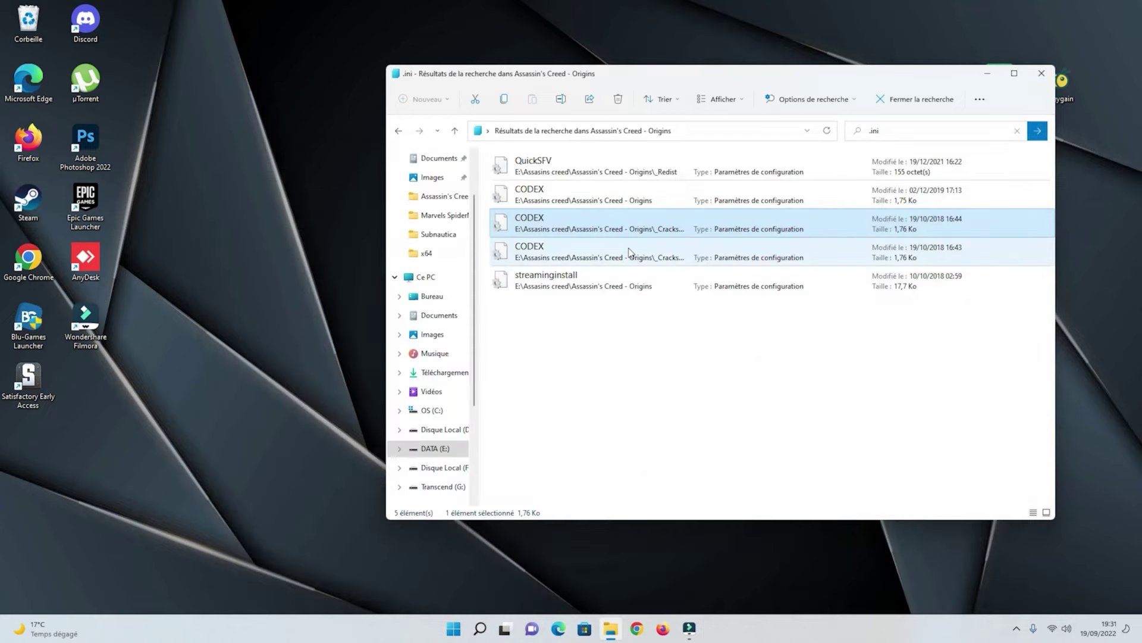
- Set Language to fr-FR in the _Cracks CODEX file dated 19/10/2018 16:43, save it and close it
double_click(580, 253)
scroll(326, 349, down, 3)
click(274, 461)
key(BackSpace)
key(shift+End)
text(-FR)
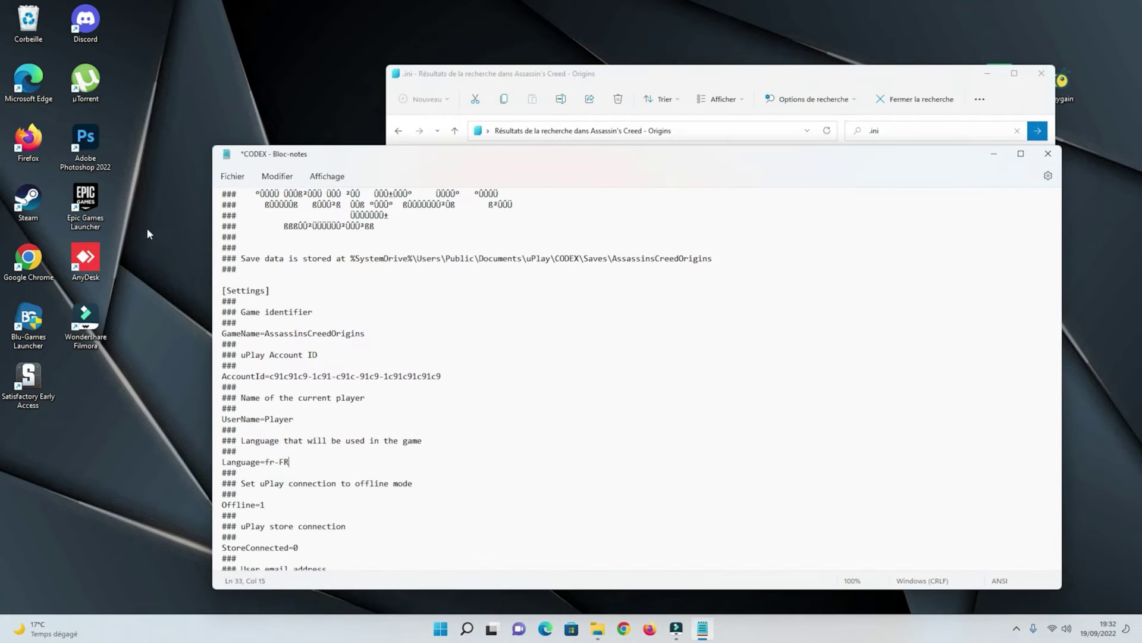
click(233, 176)
click(273, 256)
key(alt+F4)
- Look through the streaminginstall configuration file for a language setting and close it
double_click(610, 276)
scroll(467, 272, down, 20)
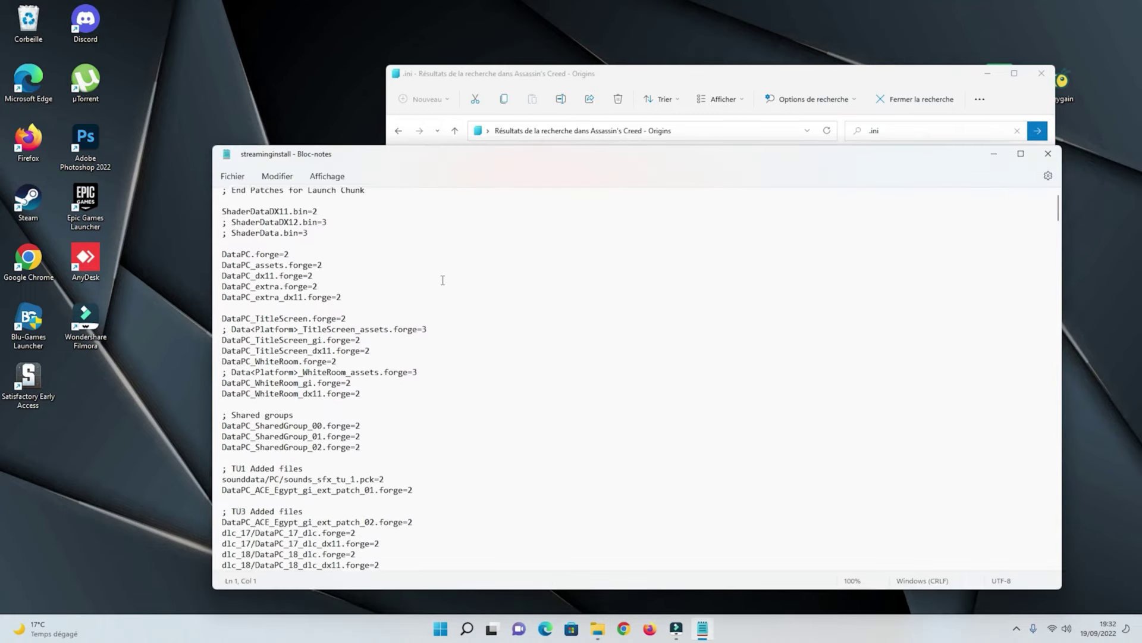
scroll(452, 287, down, 9)
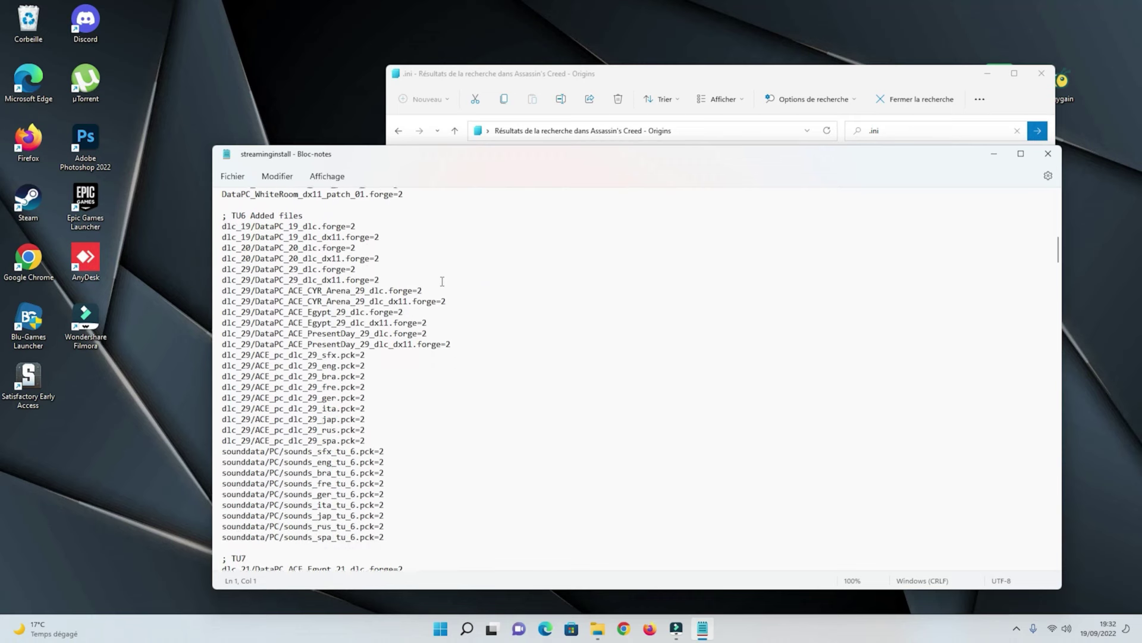
click(1048, 154)
- Reopen the Assassin's Creed - Origins folder and search it again for .ini files, selecting the most recently modified CODEX file
click(440, 196)
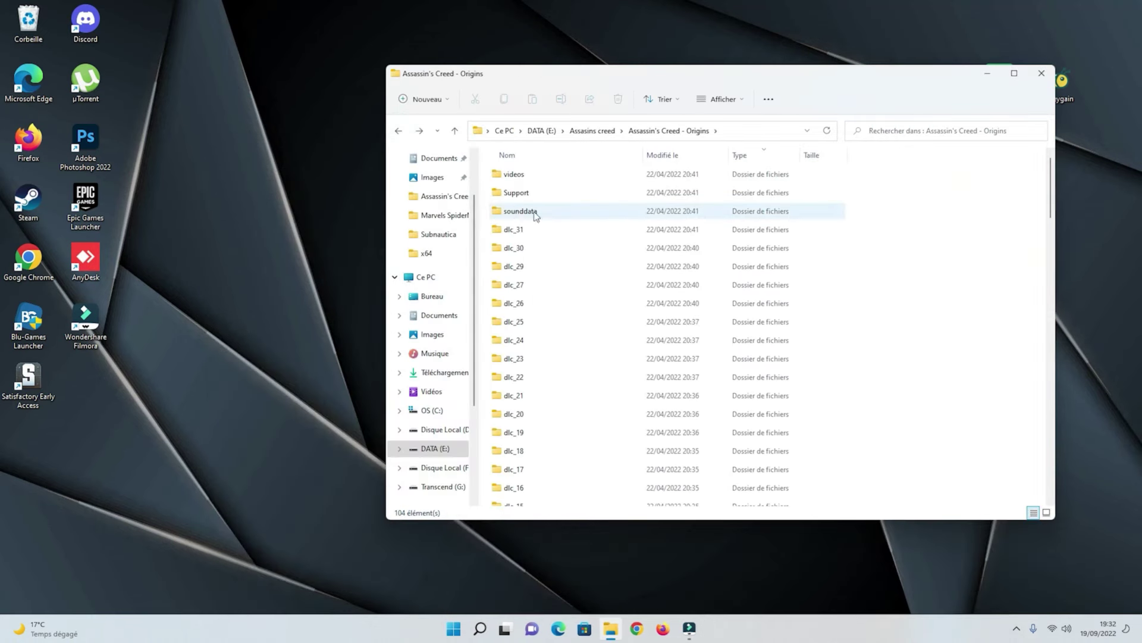
click(398, 131)
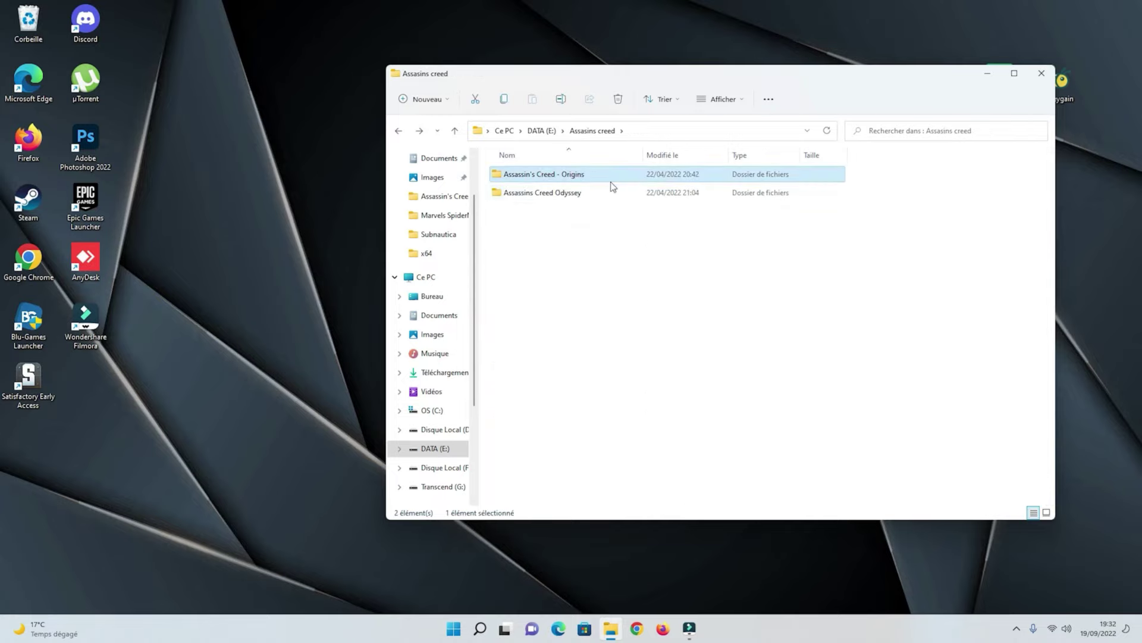
mouse_move(603, 182)
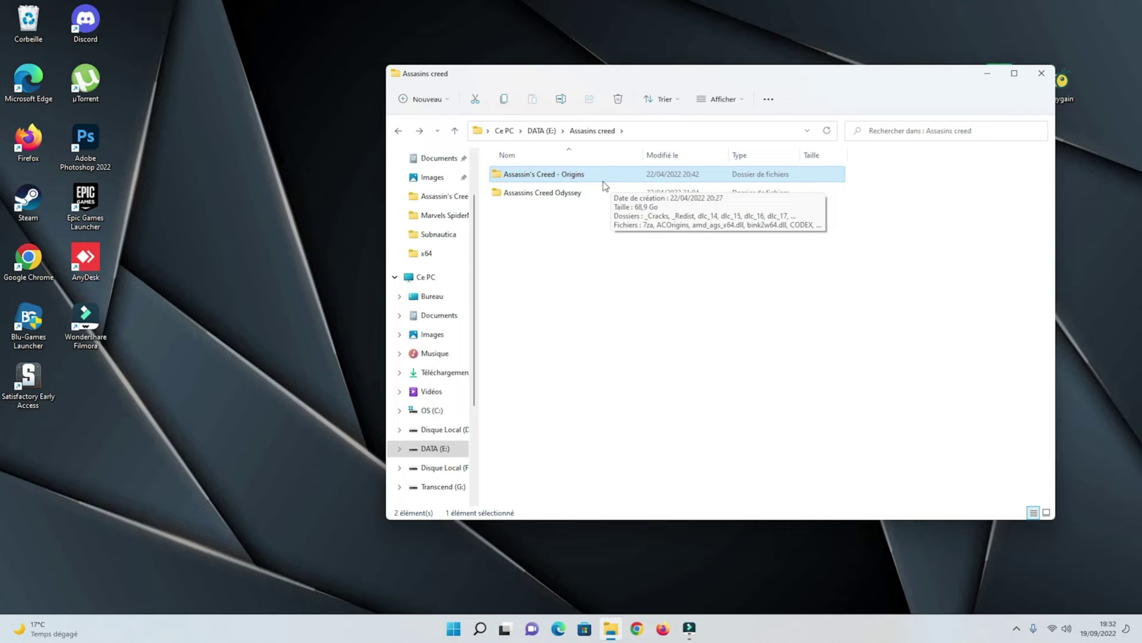
double_click(595, 178)
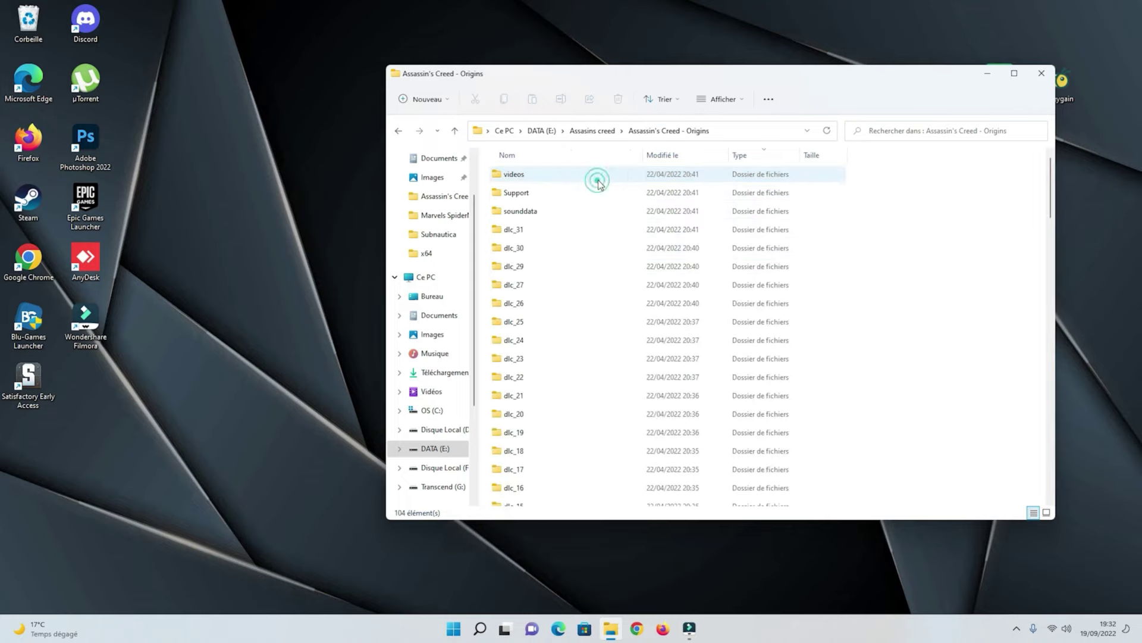
scroll(593, 364, down, 7)
scroll(590, 372, up, 4)
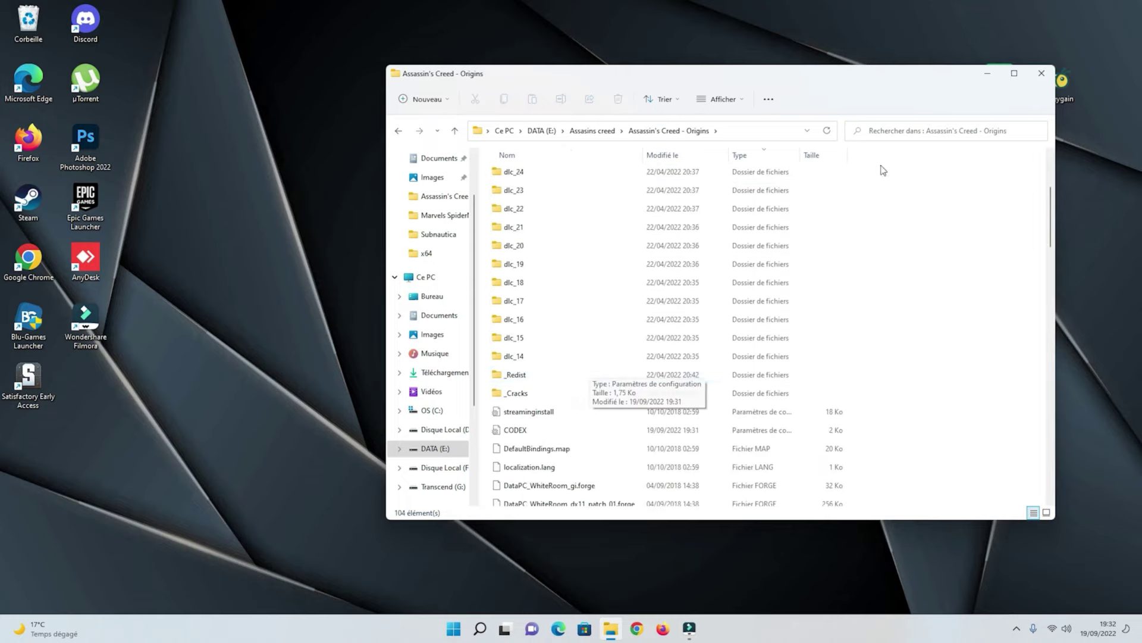
click(952, 137)
click(892, 144)
click(781, 173)
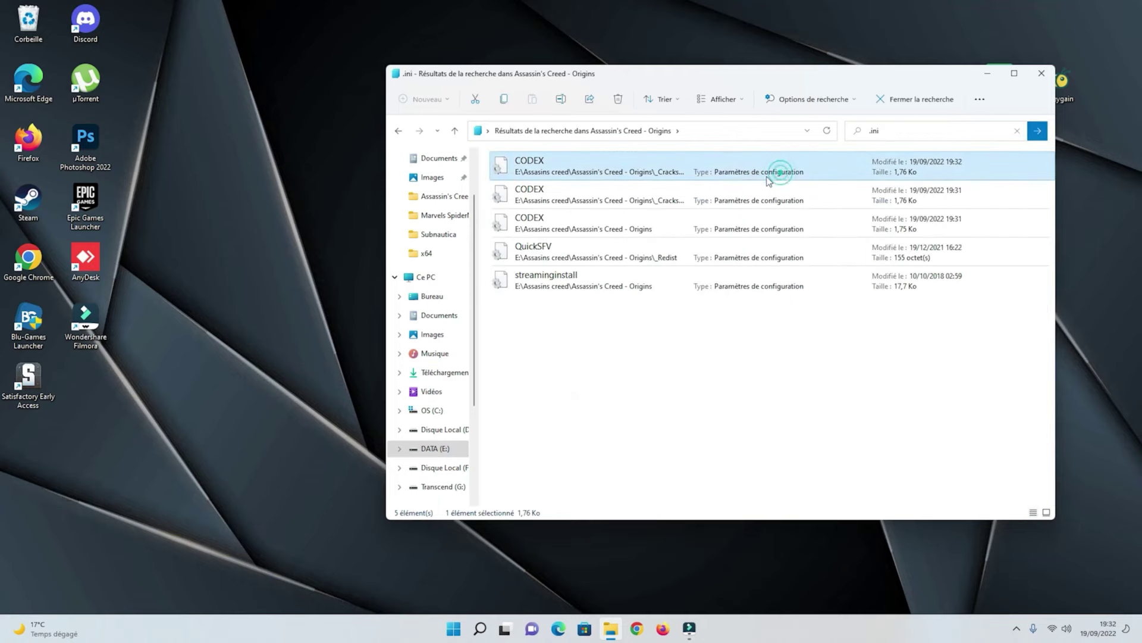
- Enable the read-only attribute in the properties of the most recently modified CODEX file
right_click(731, 165)
click(769, 295)
click(803, 391)
click(892, 454)
- Try to save a new player nickname as UserName in the read-only CODEX file, then discard the edit
double_click(657, 170)
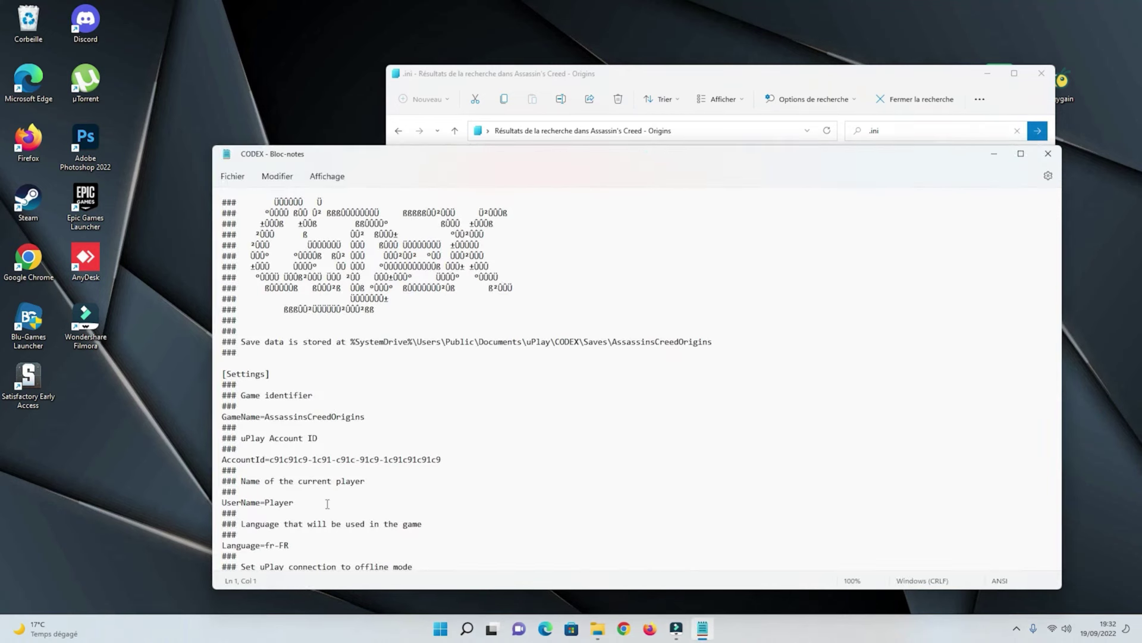
double_click(291, 503)
text(Jojojuju9)
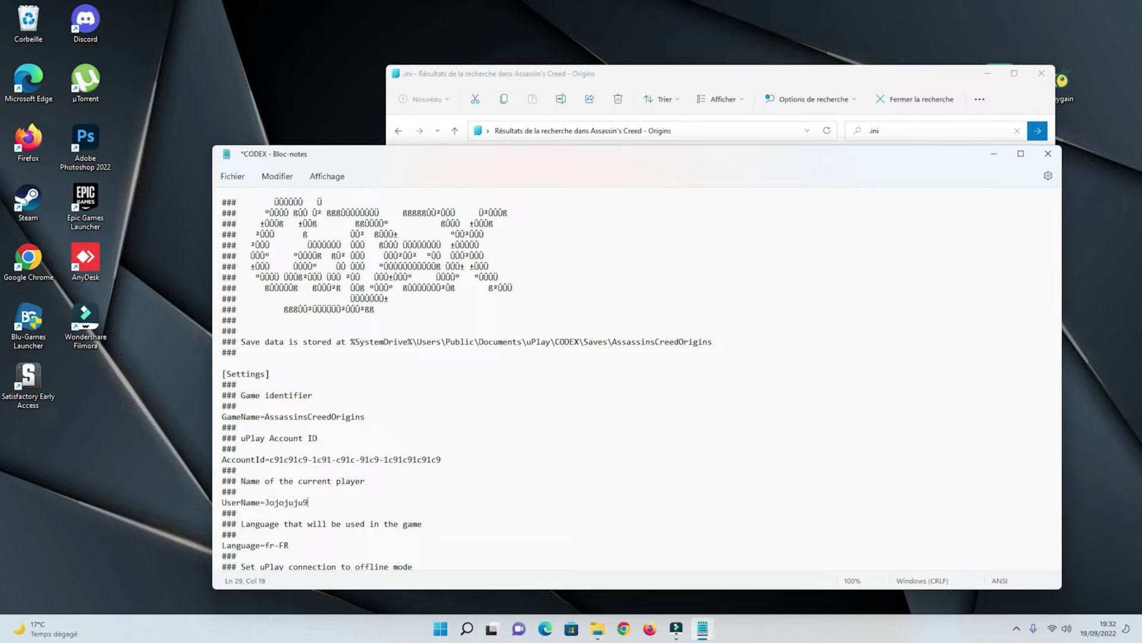
key(Return)
key(BackSpace)
click(233, 176)
click(253, 296)
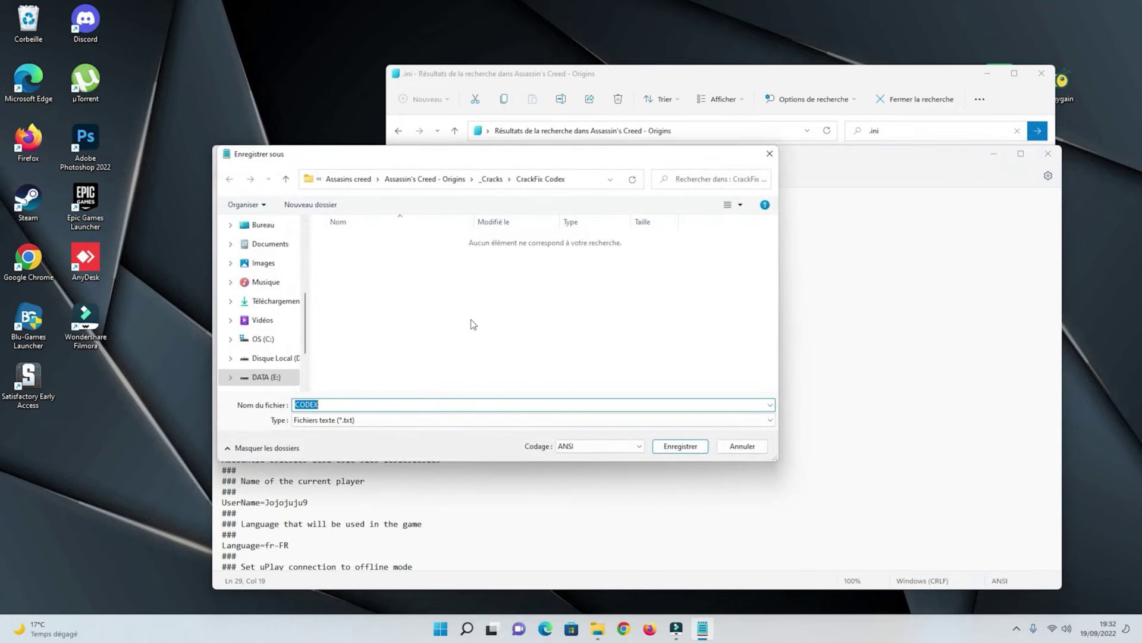
click(759, 452)
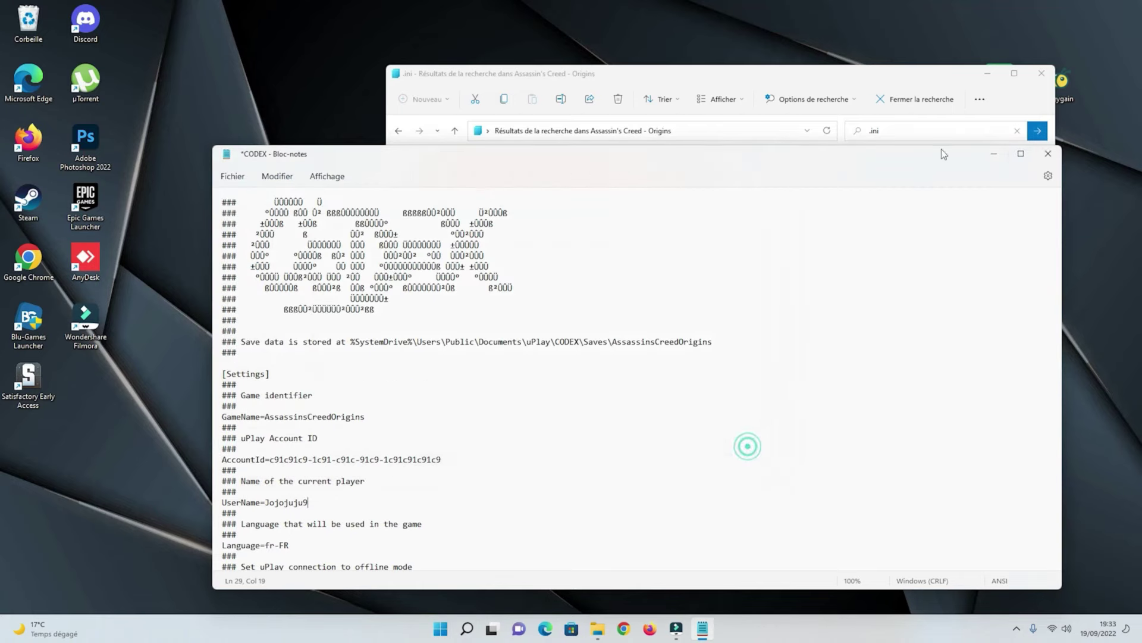
click(1049, 154)
click(663, 414)
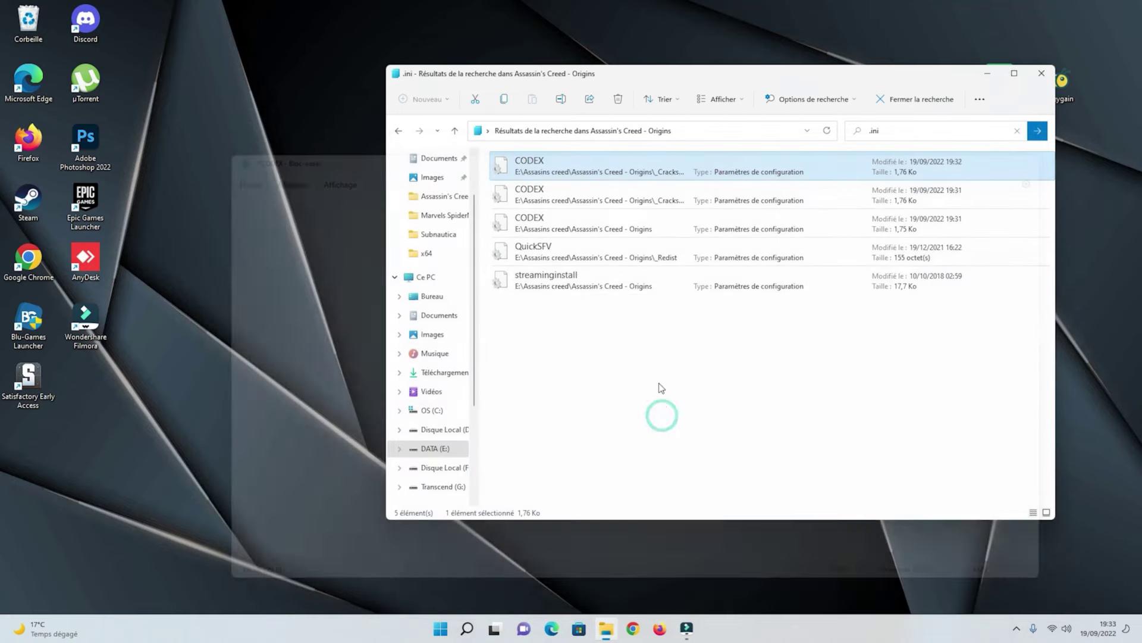
- Remove the read-only attribute from the most recently modified CODEX file
right_click(580, 159)
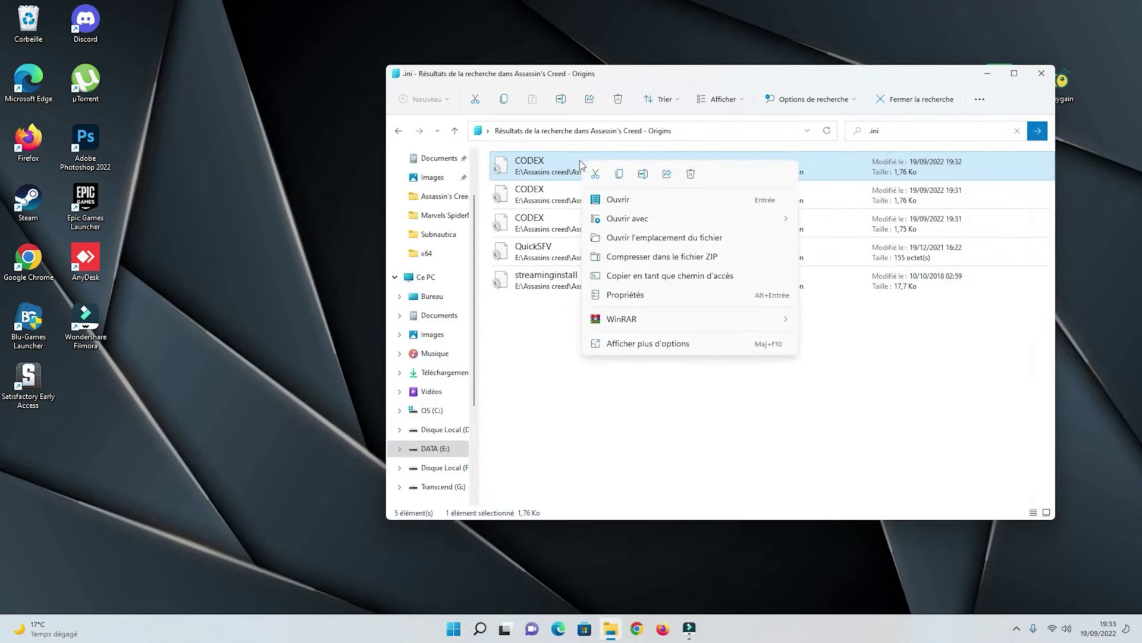
click(627, 295)
click(639, 388)
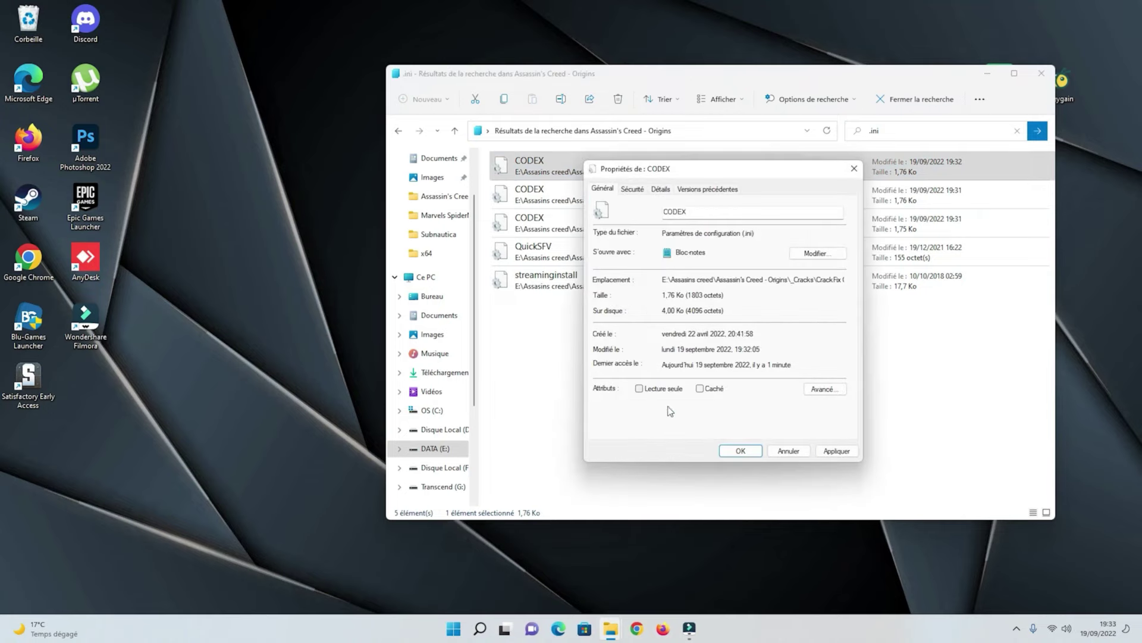
click(740, 450)
- Replace the UserName value in the most recently modified CODEX file with the player's nickname, save it and close it
double_click(598, 170)
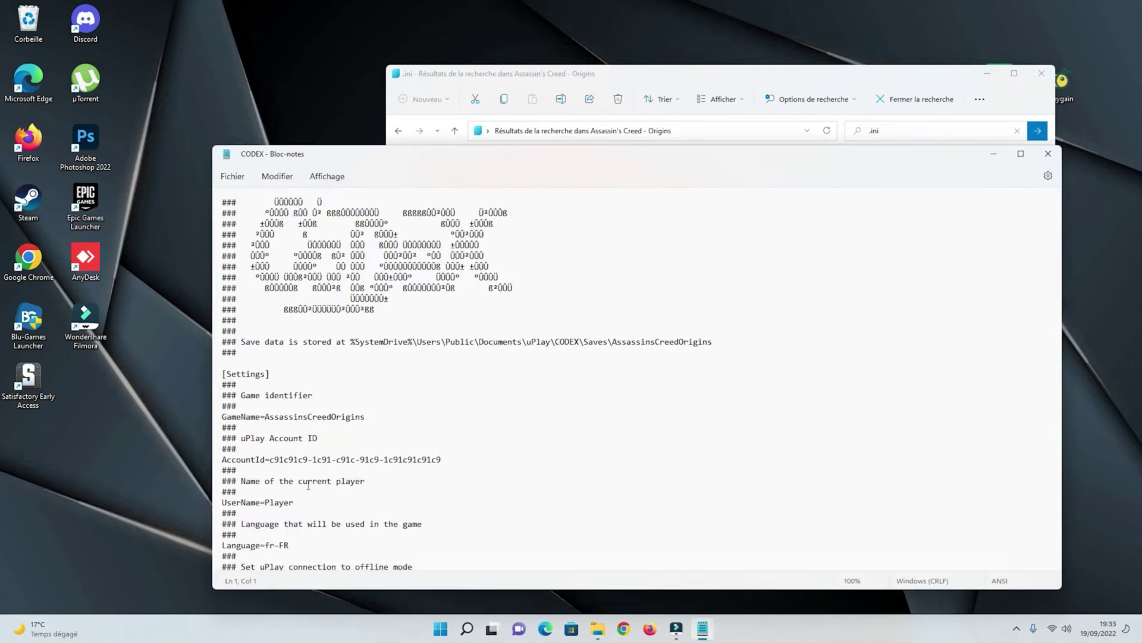
drag(296, 503, 264, 505)
text(Jojojuju9)
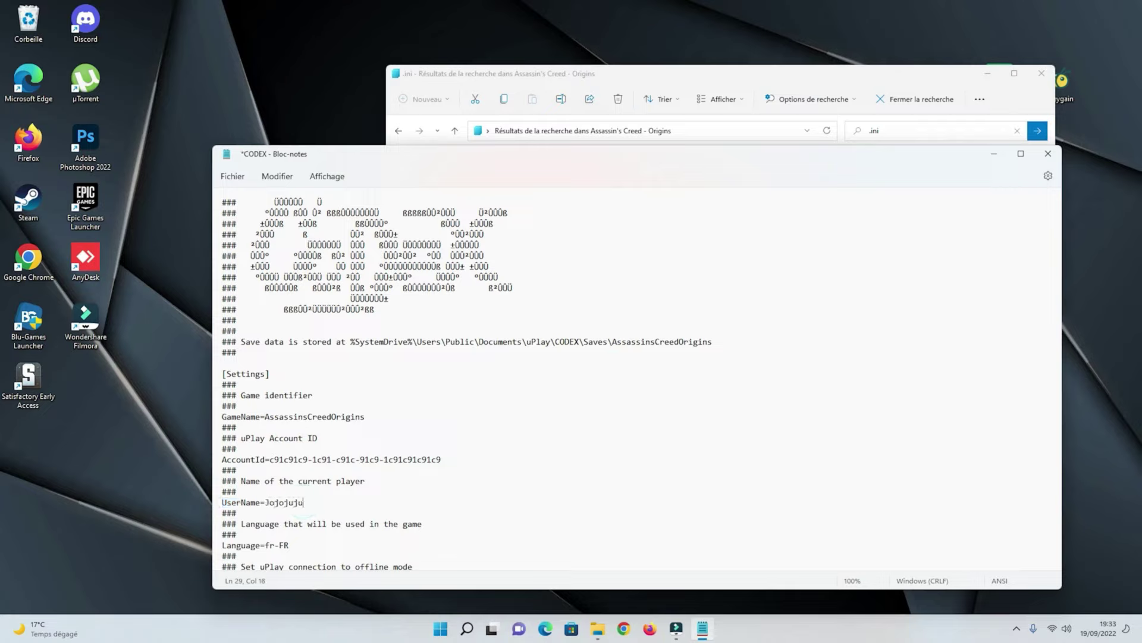
click(234, 177)
click(250, 204)
click(1048, 153)
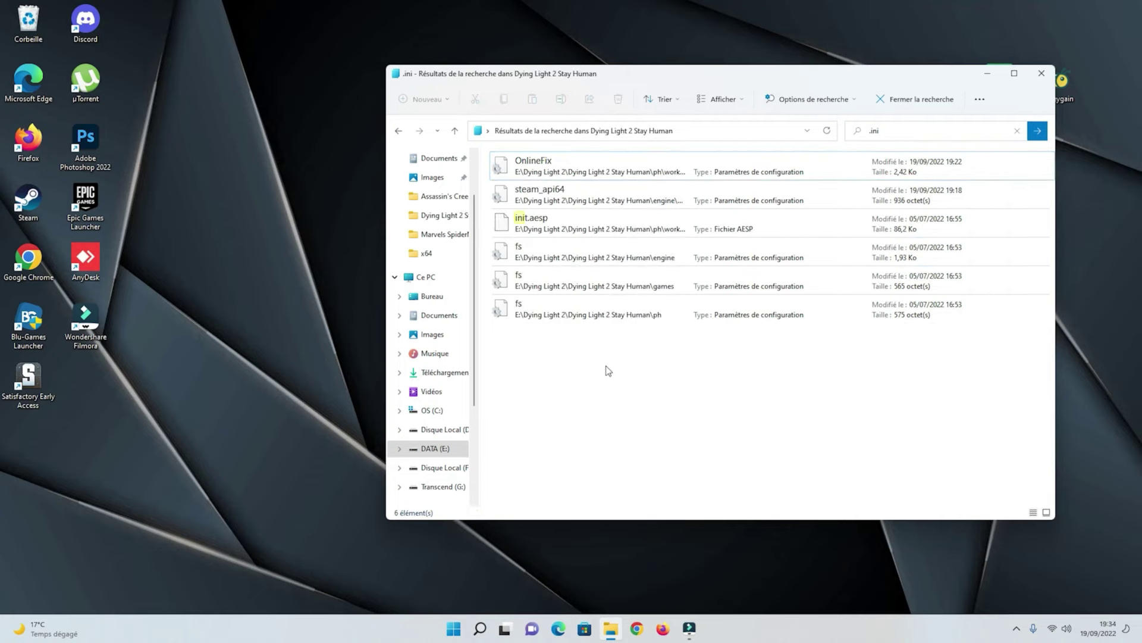
- Check the Language value in the OnlineFix file of Dying Light 2 Stay Human and close it
double_click(591, 156)
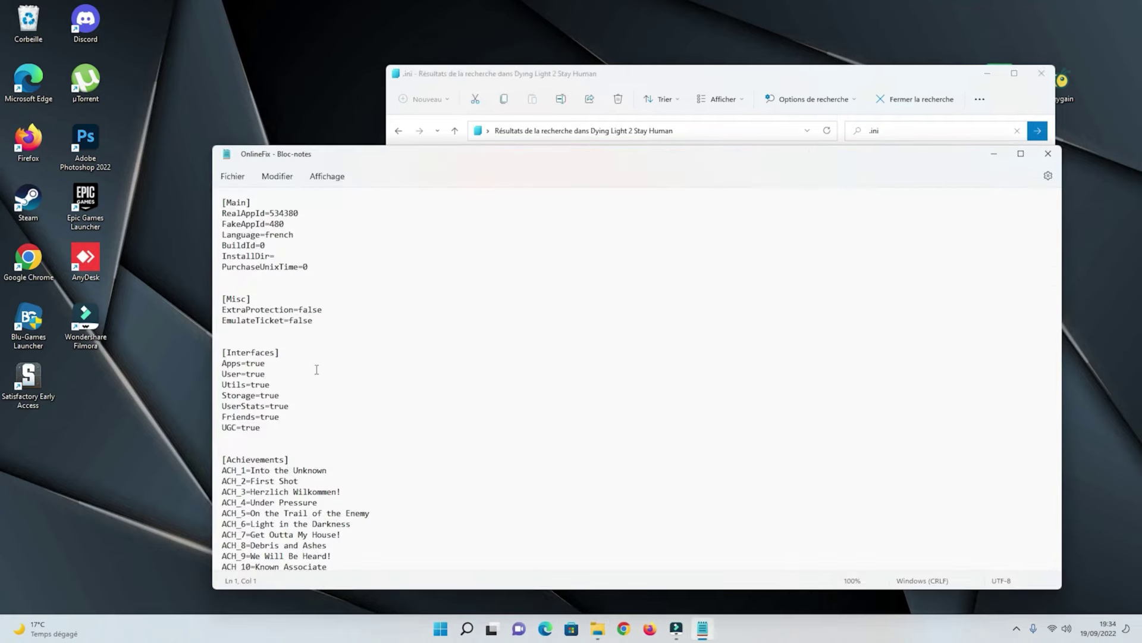
drag(304, 233, 266, 234)
click(307, 232)
click(1048, 154)
- Return to the Assassin's Creed - Origins folder and check the Language value in its CODEX file
click(399, 132)
click(399, 132)
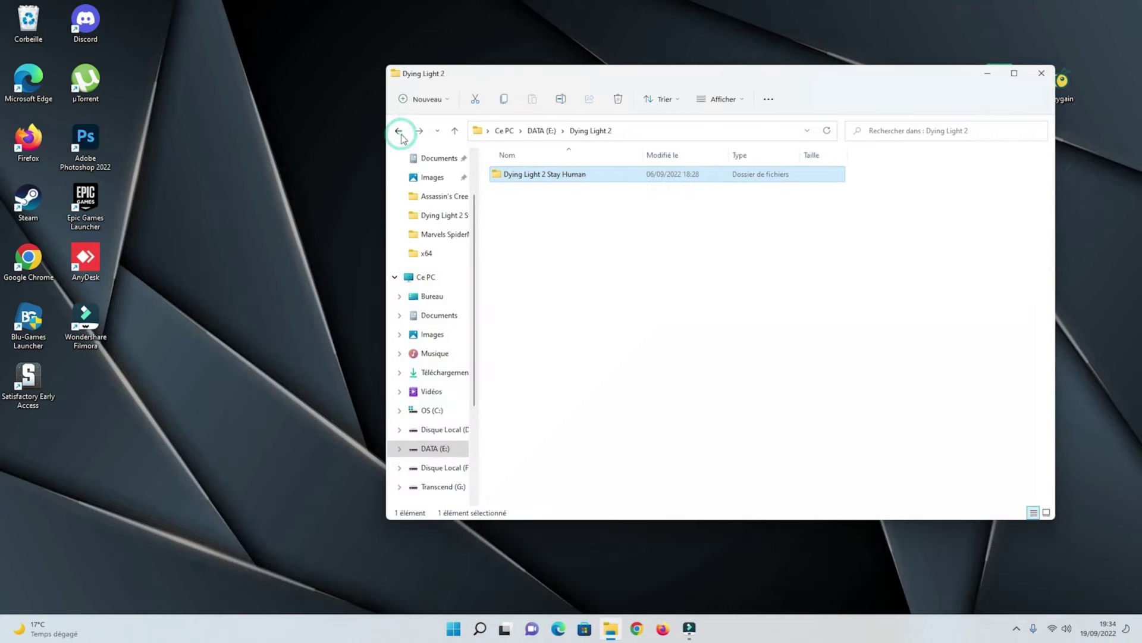
click(399, 131)
double_click(526, 192)
double_click(530, 178)
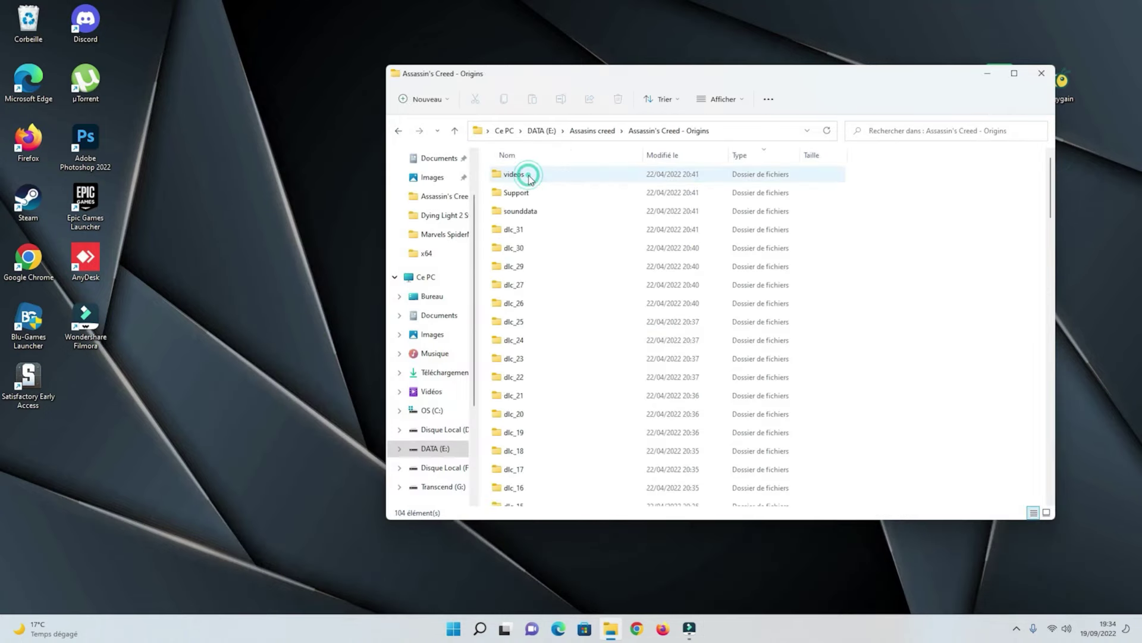
double_click(528, 172)
click(266, 462)
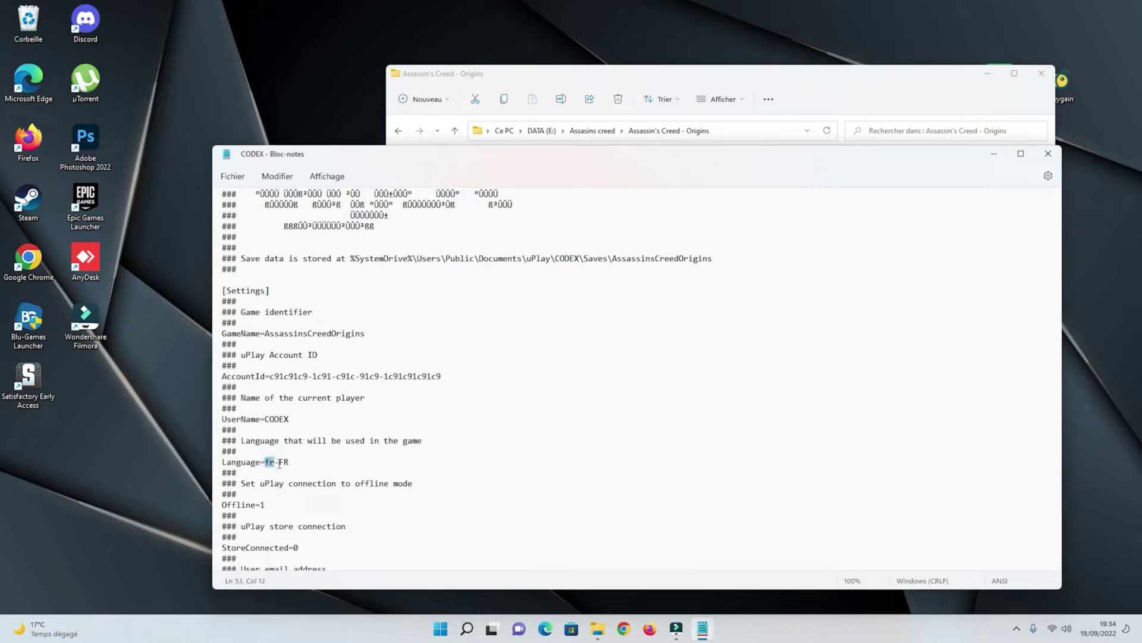
click(287, 462)
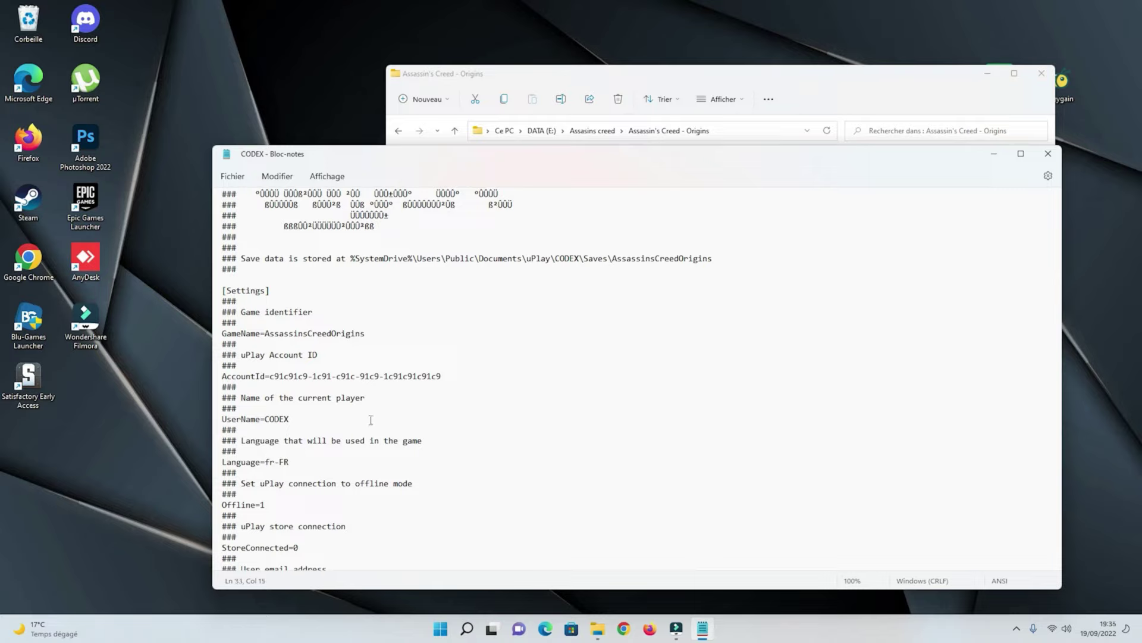